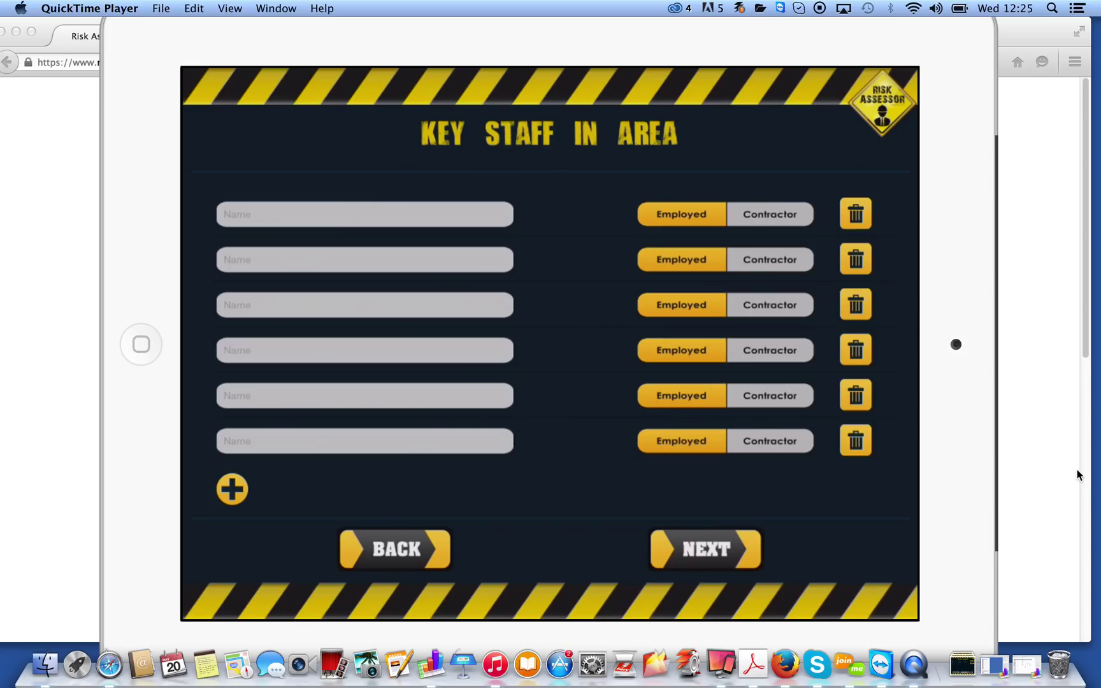
Enter two key staff names, marking the second as a contractor from the company Semco
left_click(364, 214)
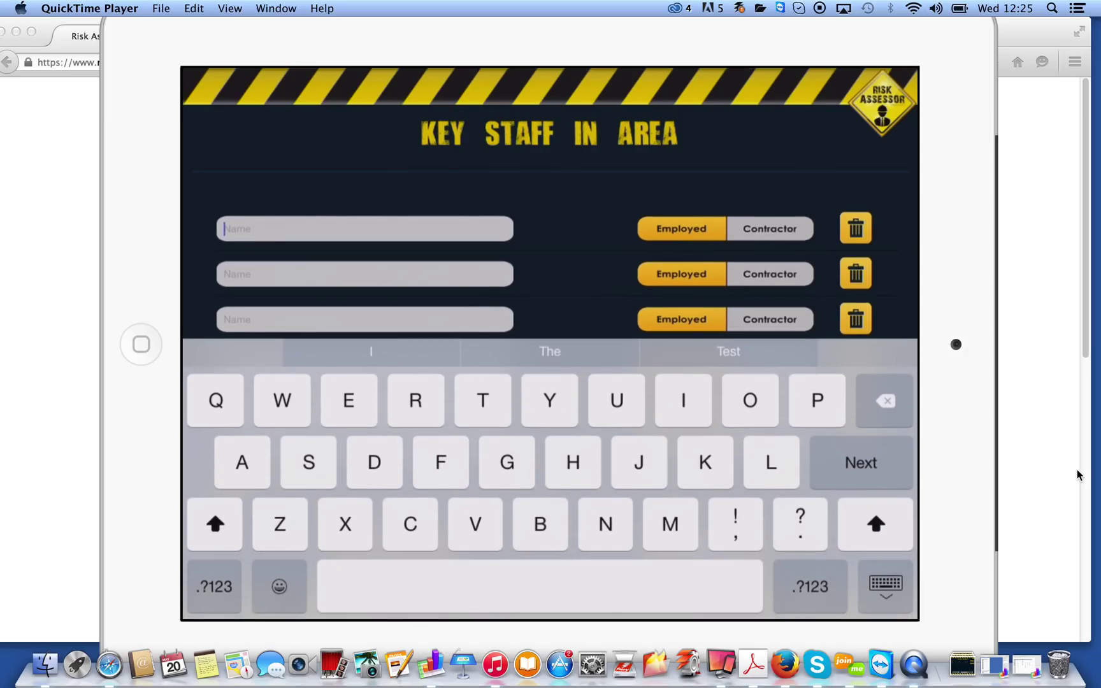
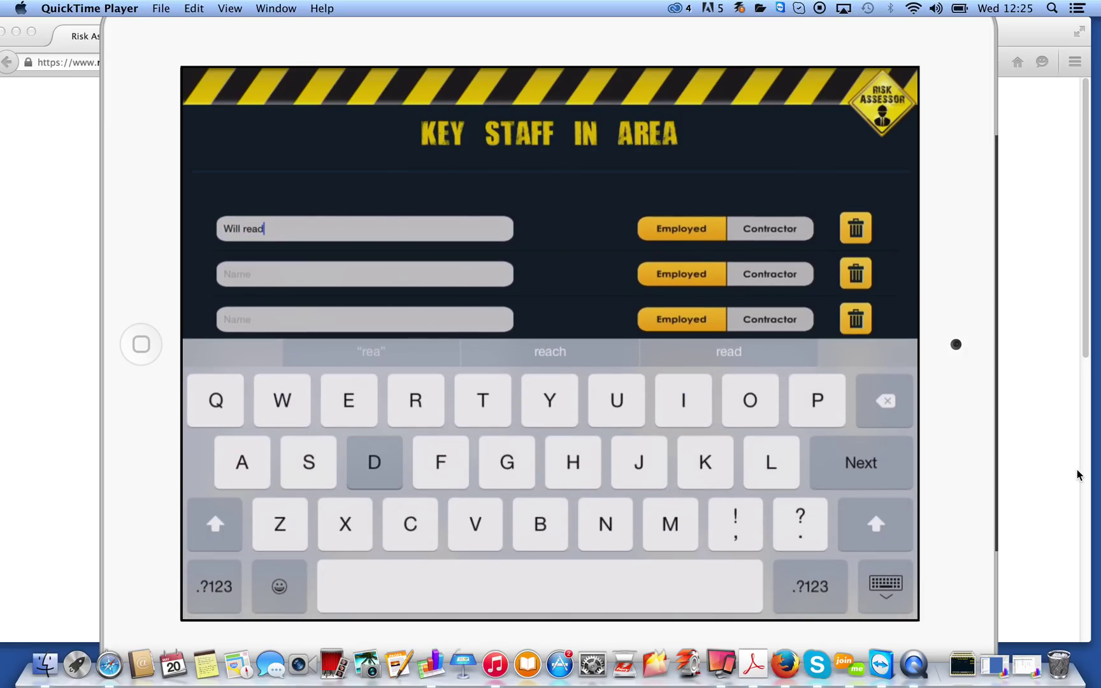
left_click(885, 586)
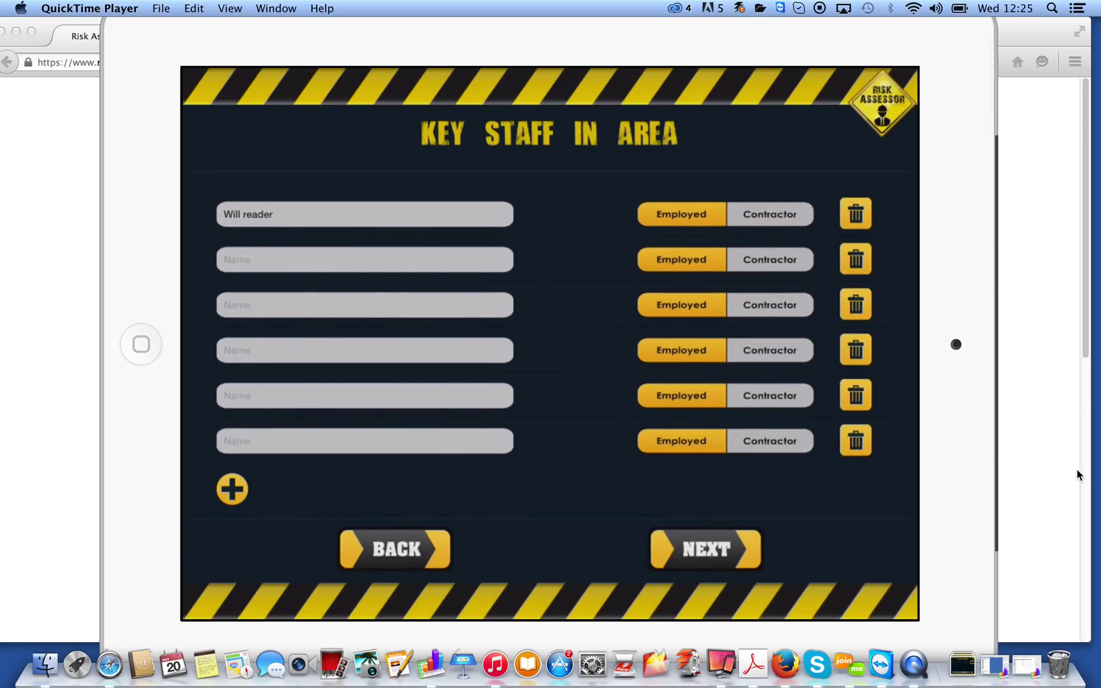
left_click(365, 259)
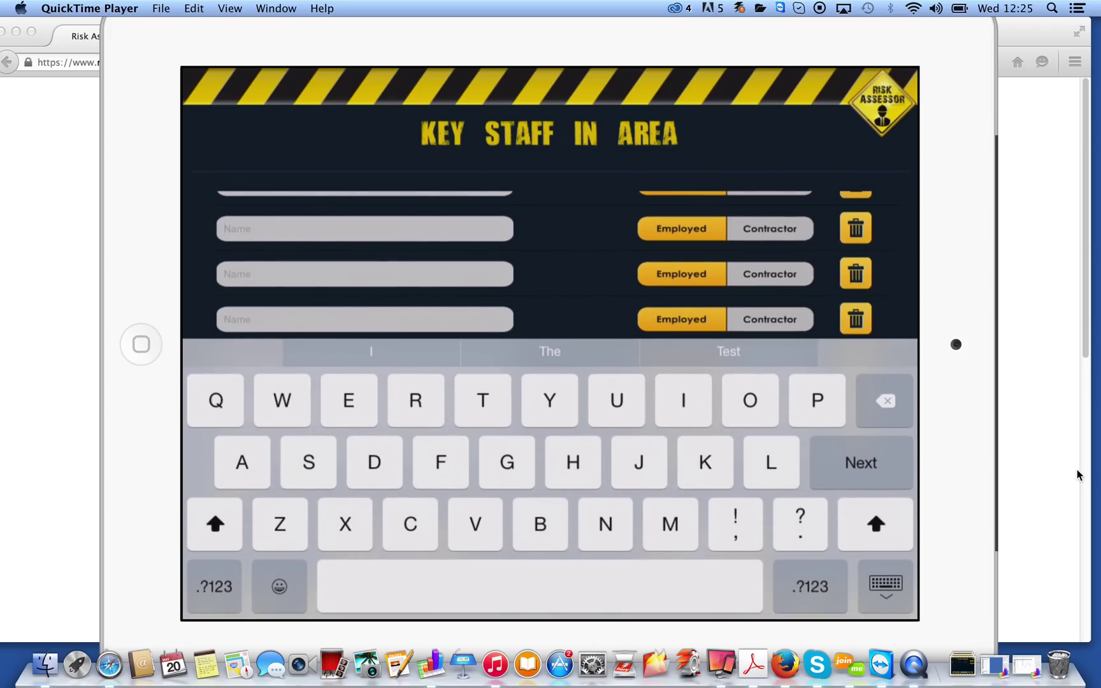
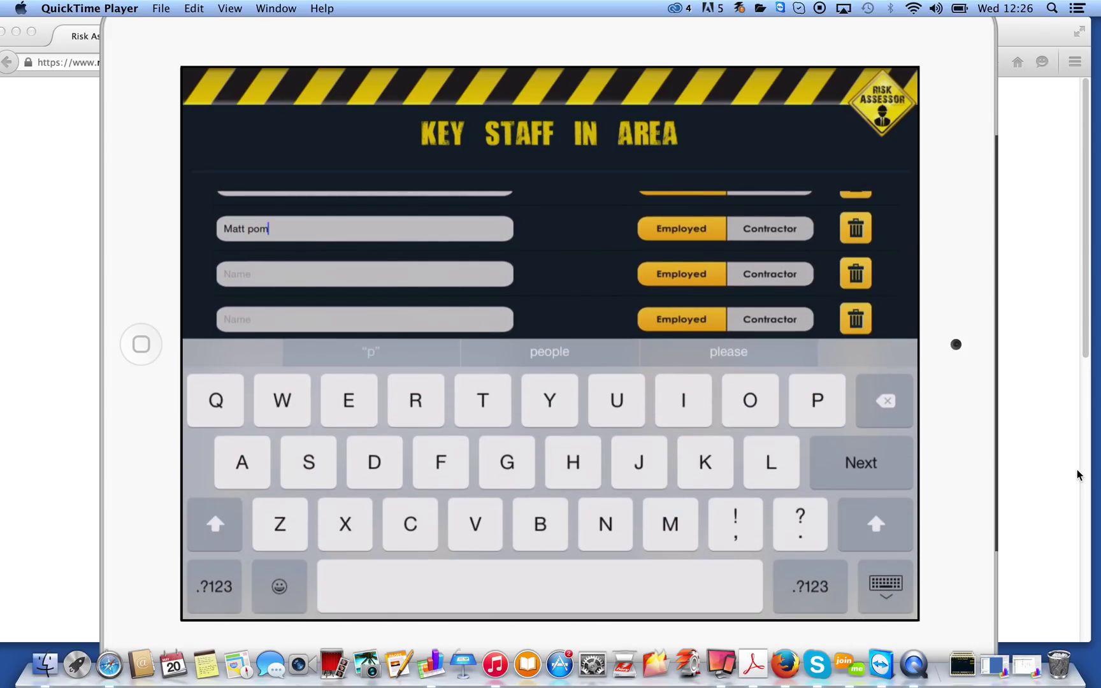
left_click(885, 586)
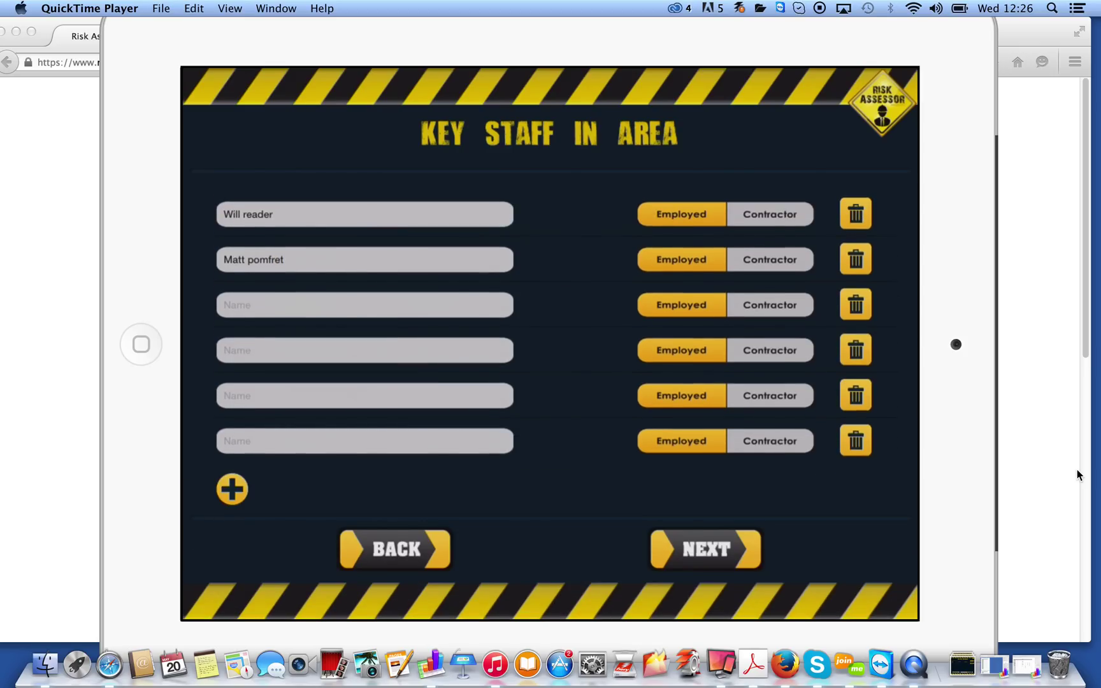
left_click(769, 259)
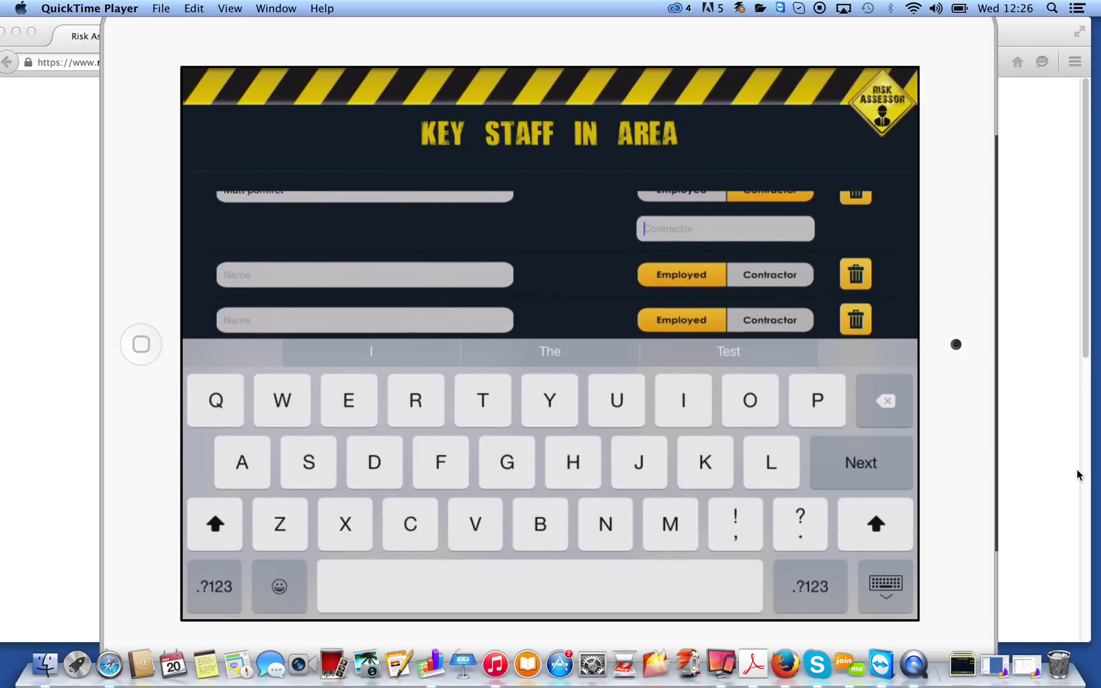
type("Semco")
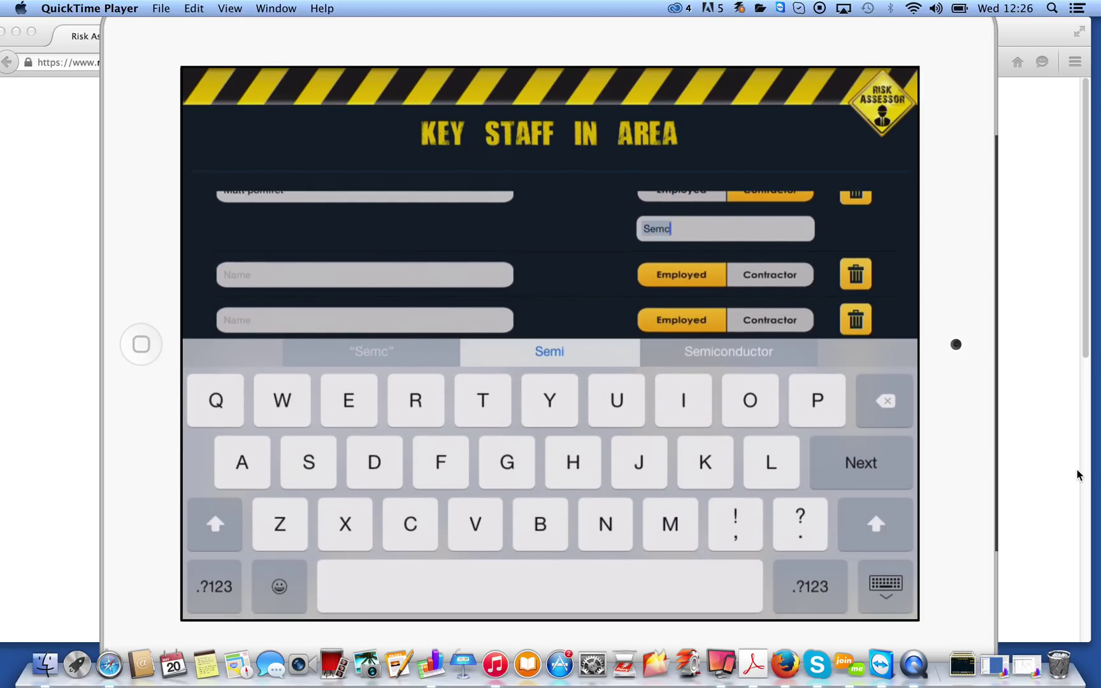
left_click(886, 586)
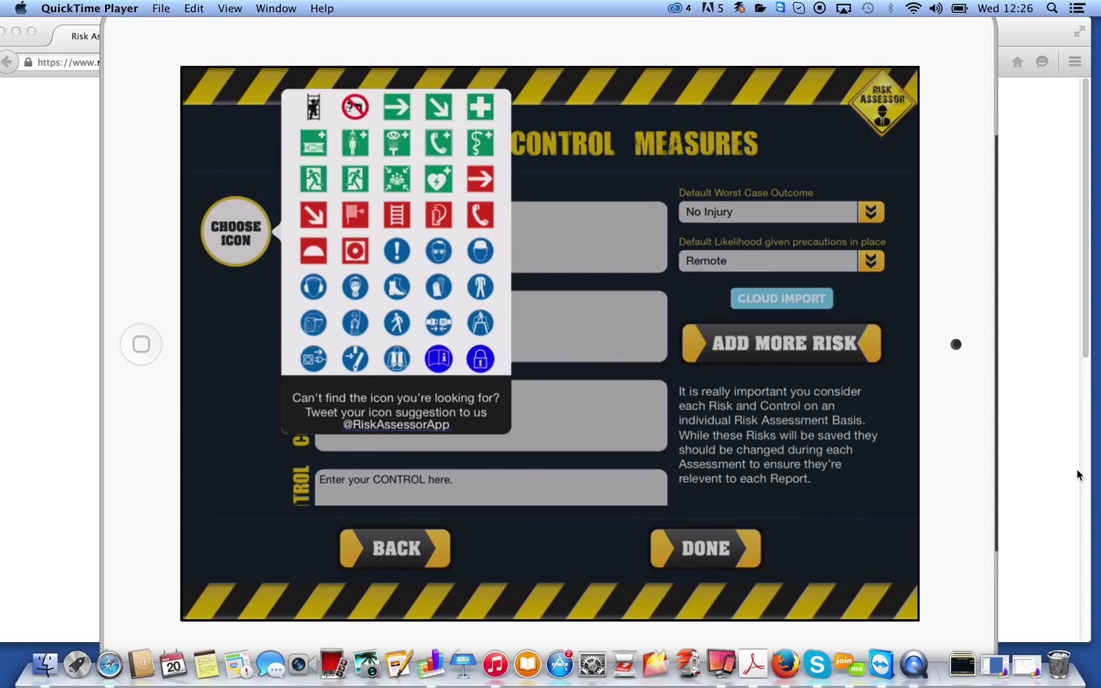
Choose the boot icon for the new hazard
left_click(397, 286)
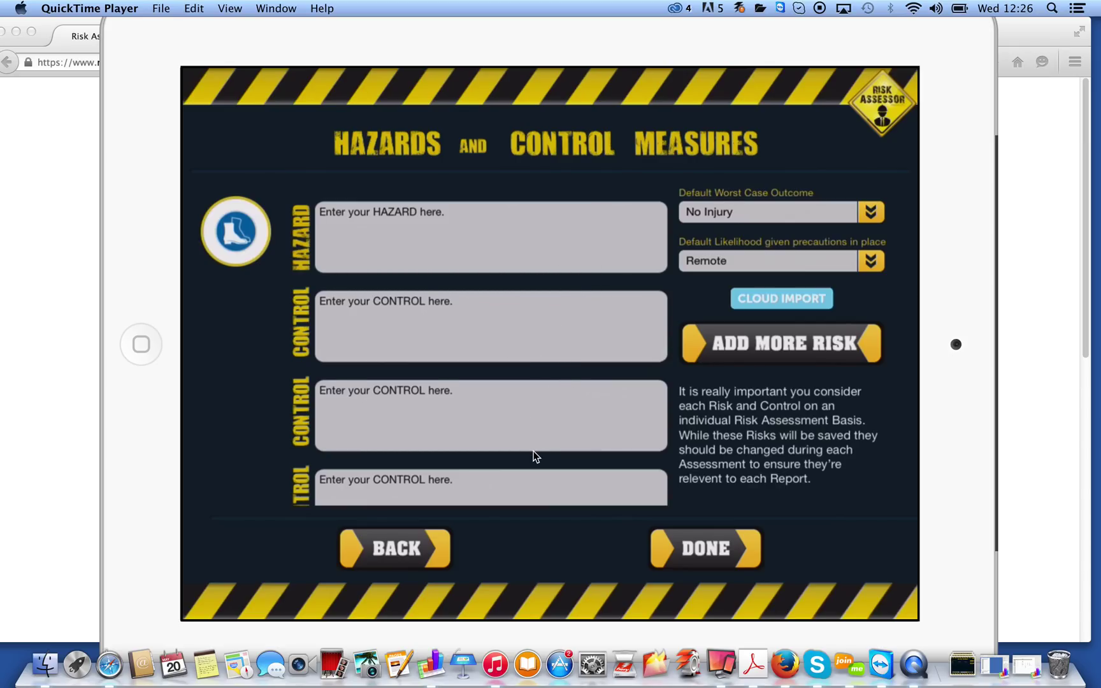
scroll(535, 456, "down", 2)
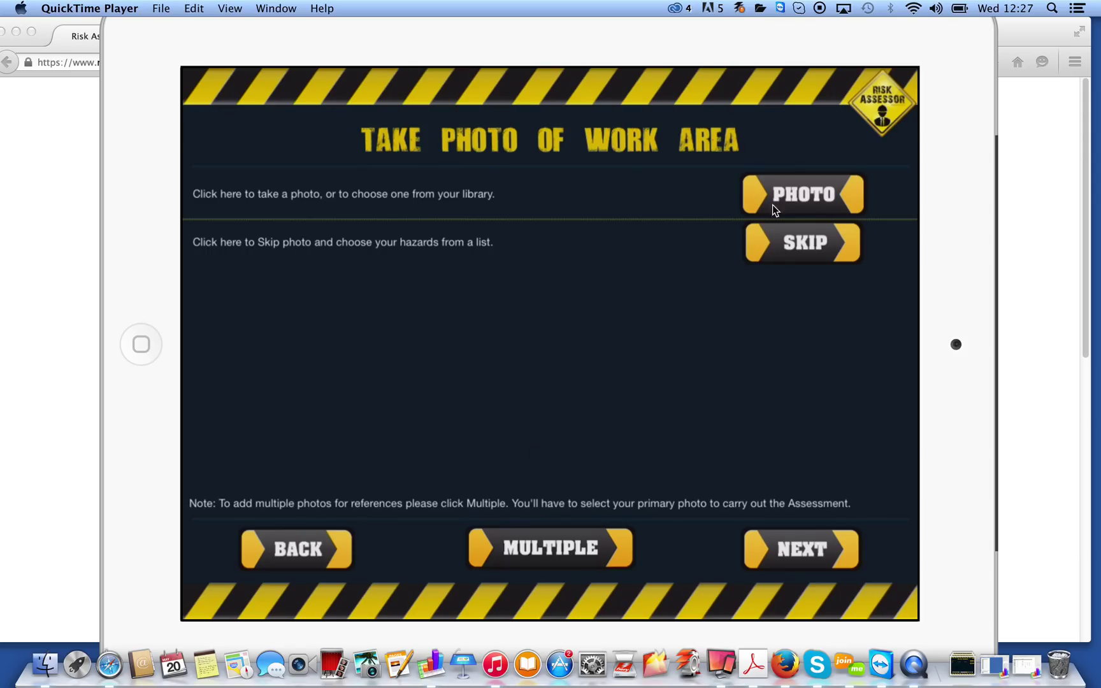
Skip the work-area photo and pick hazards from the list instead
left_click(749, 260)
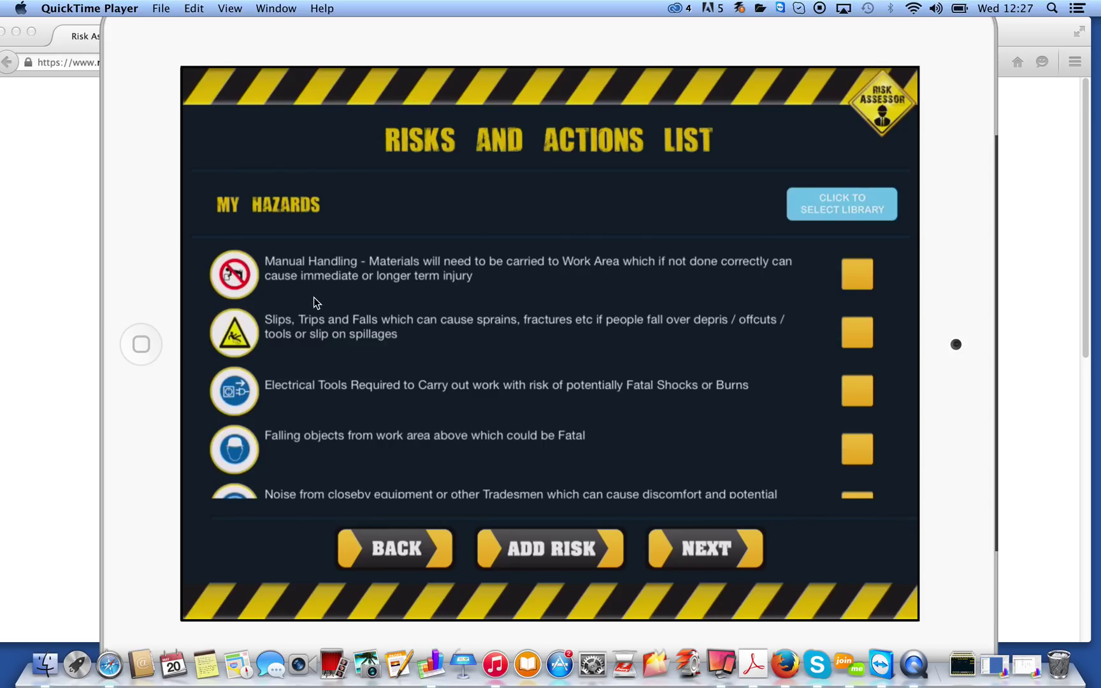
Scroll down and back up through the My Hazards list
scroll(293, 418, "down", 10)
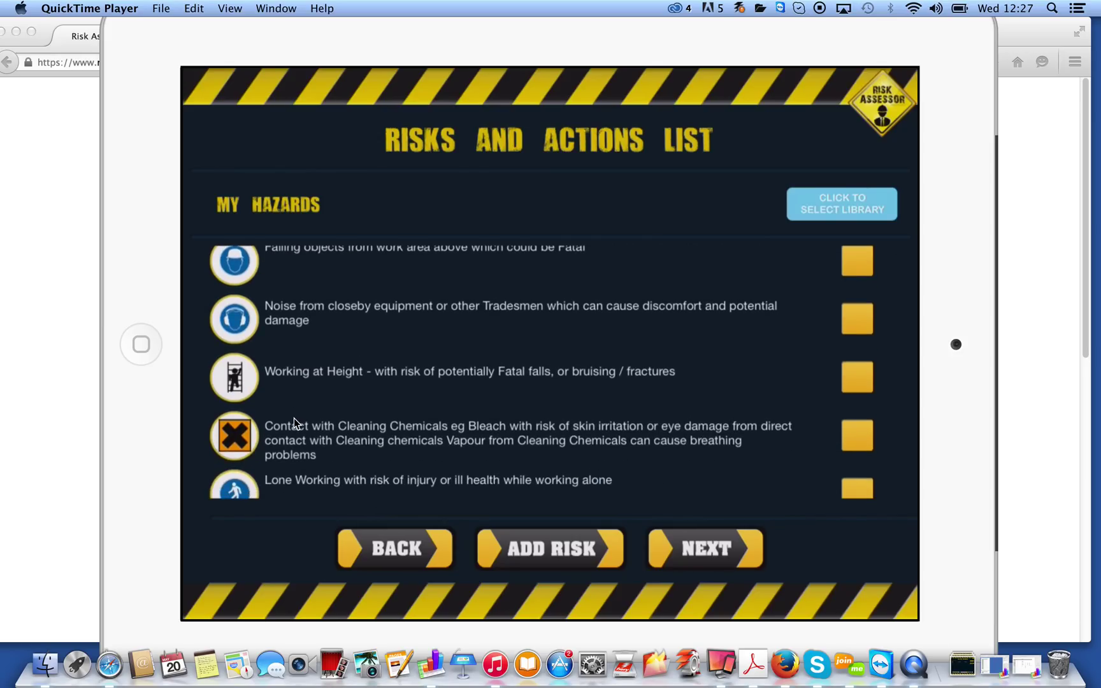
scroll(293, 418, "up", 7)
scroll(293, 419, "up", 3)
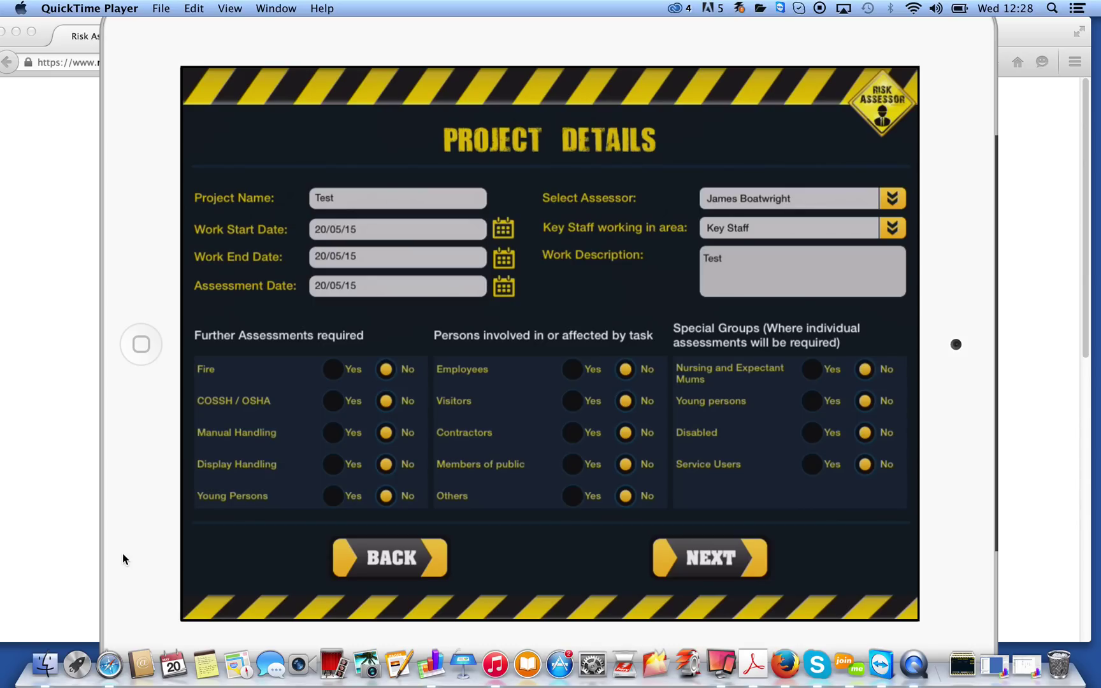
Flag Fire and Manual Handling for further assessment, mark Employees, Contractors and Service Users affected, and continue
left_click(332, 369)
left_click(333, 433)
left_click(572, 369)
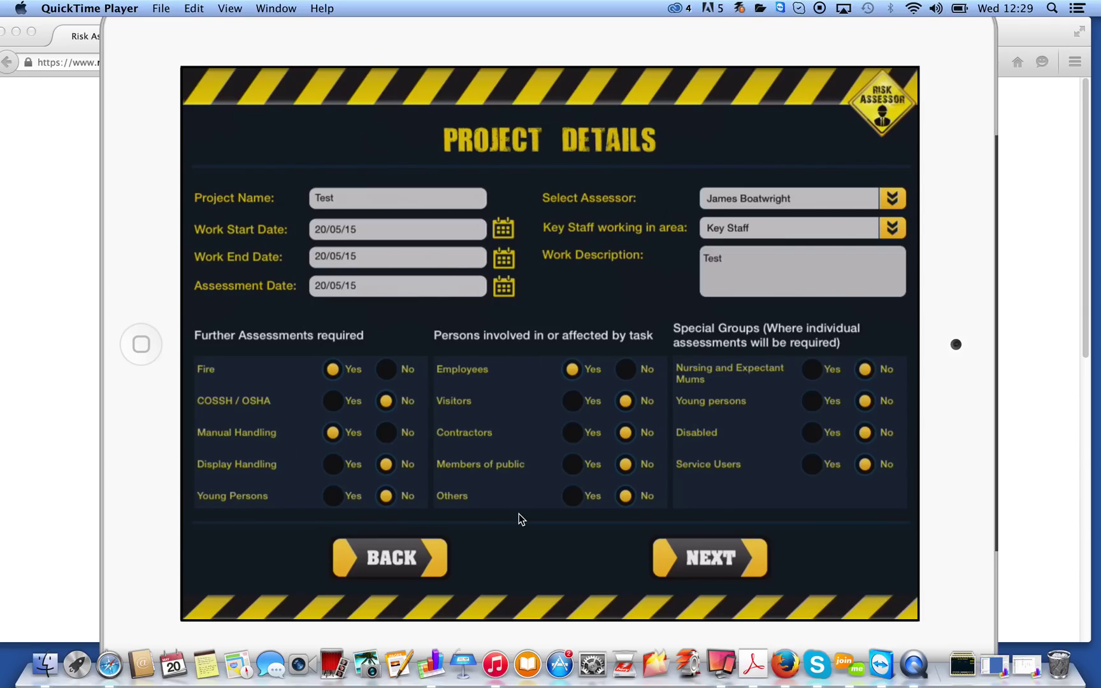
left_click(572, 432)
left_click(811, 464)
left_click(709, 558)
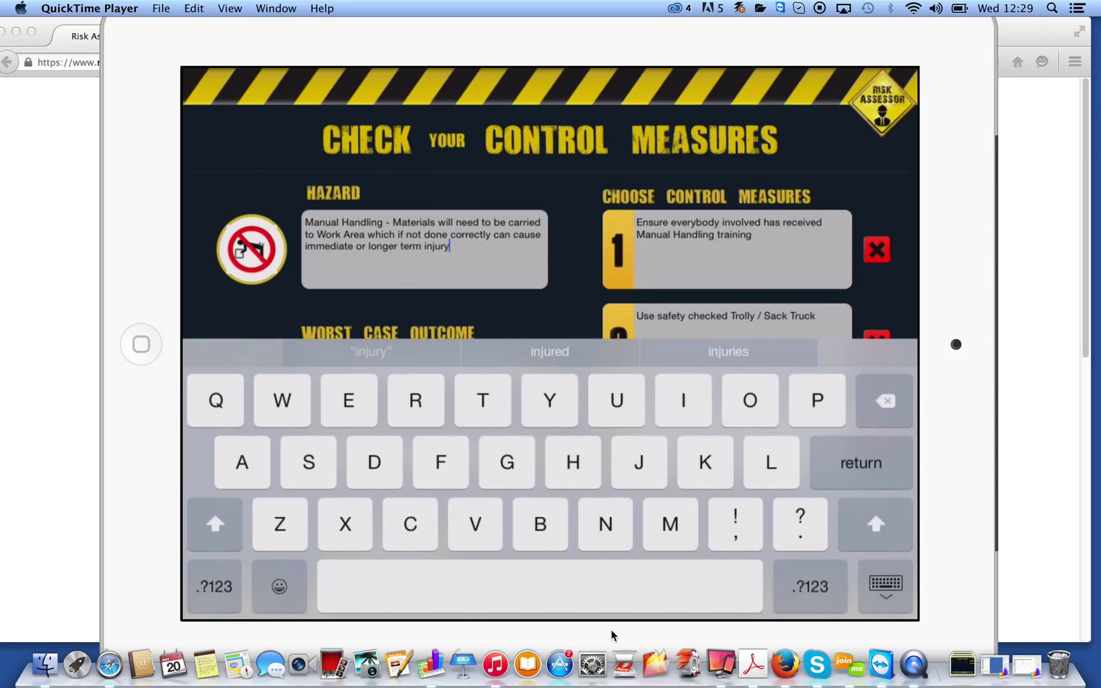
Type and delete test characters in the Manual Handling hazard text, then hide the keyboard
type("bbbb")
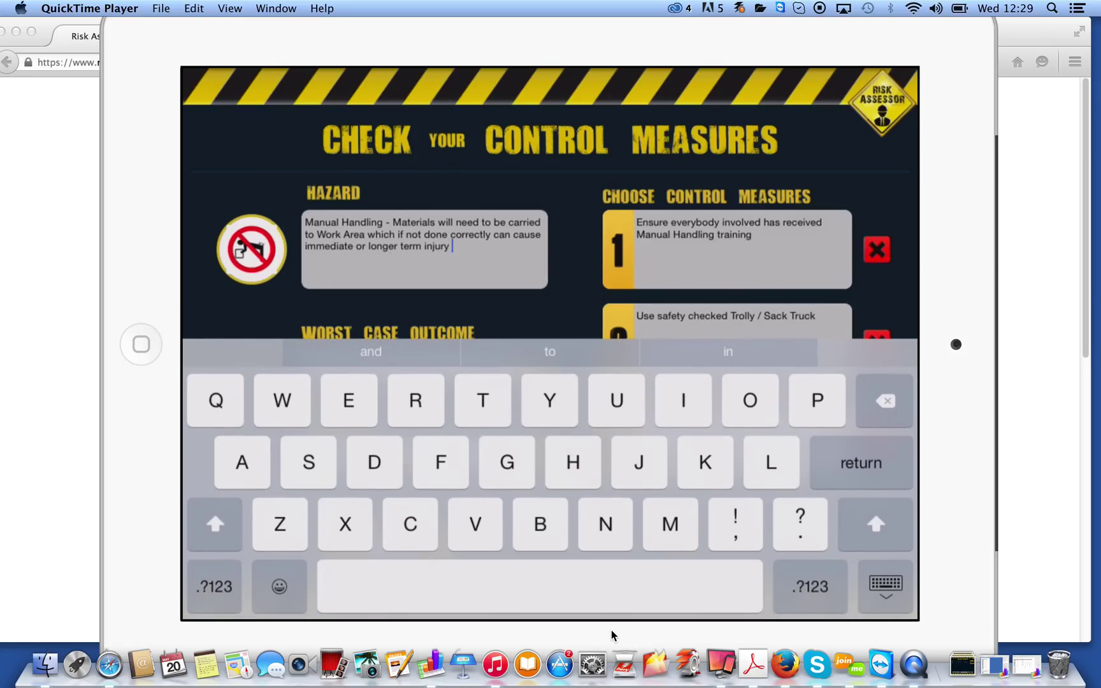
key("BackSpace")
key("BackSpace")
key("BackSpace")
key("BackSpace")
key("Escape")
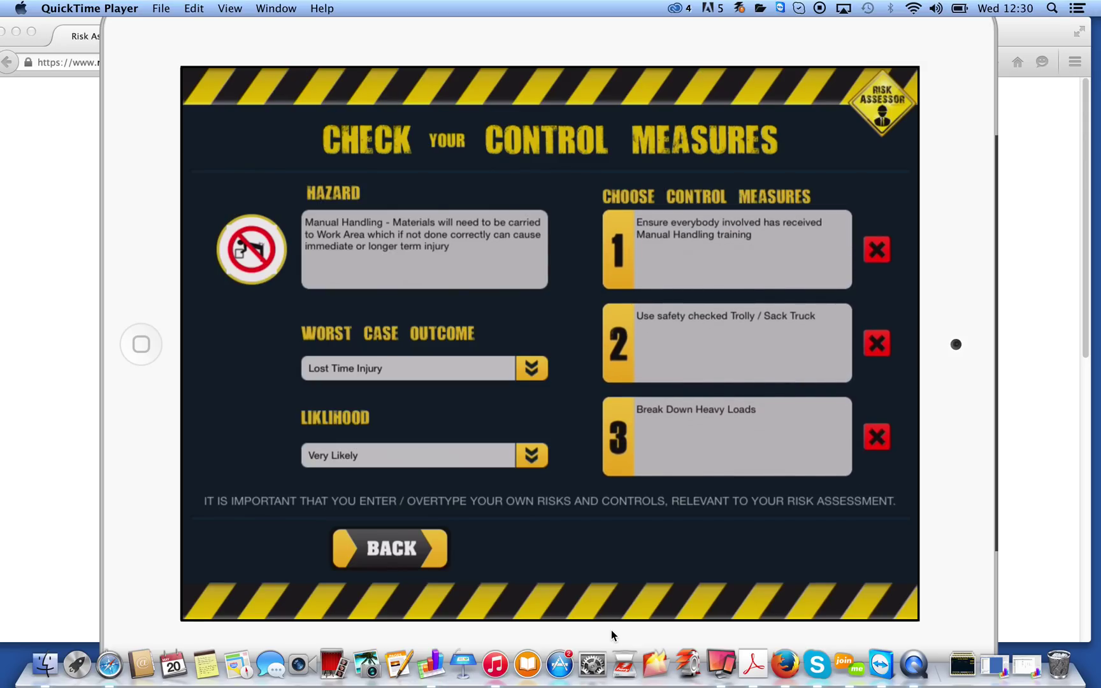
Edit the first control measure's text
left_click(752, 234)
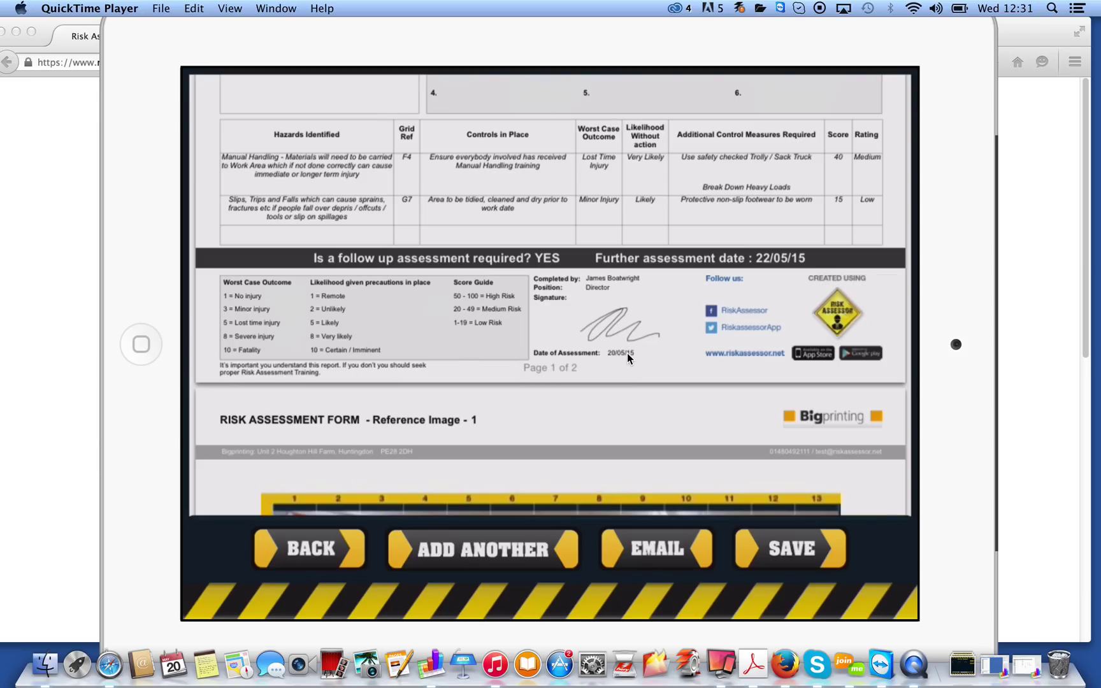
Scroll the report preview down to page 2's reference photo
scroll(627, 353, "down", 10)
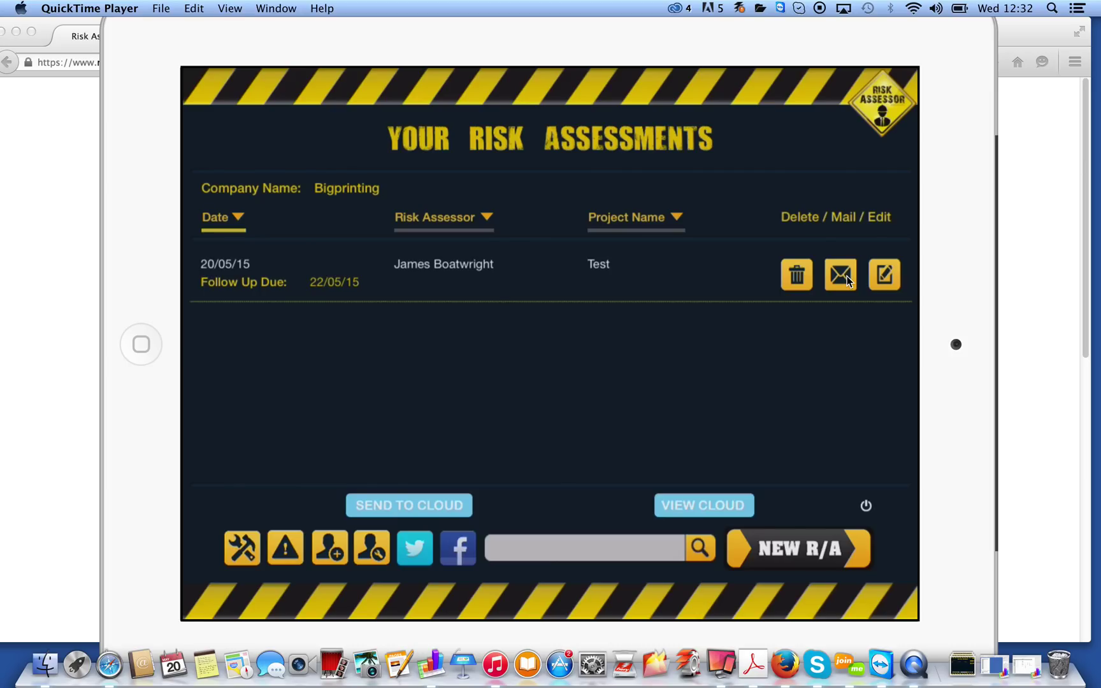
Send the Test assessment to the cloud, uploading it into UK > Goods In
left_click(845, 276)
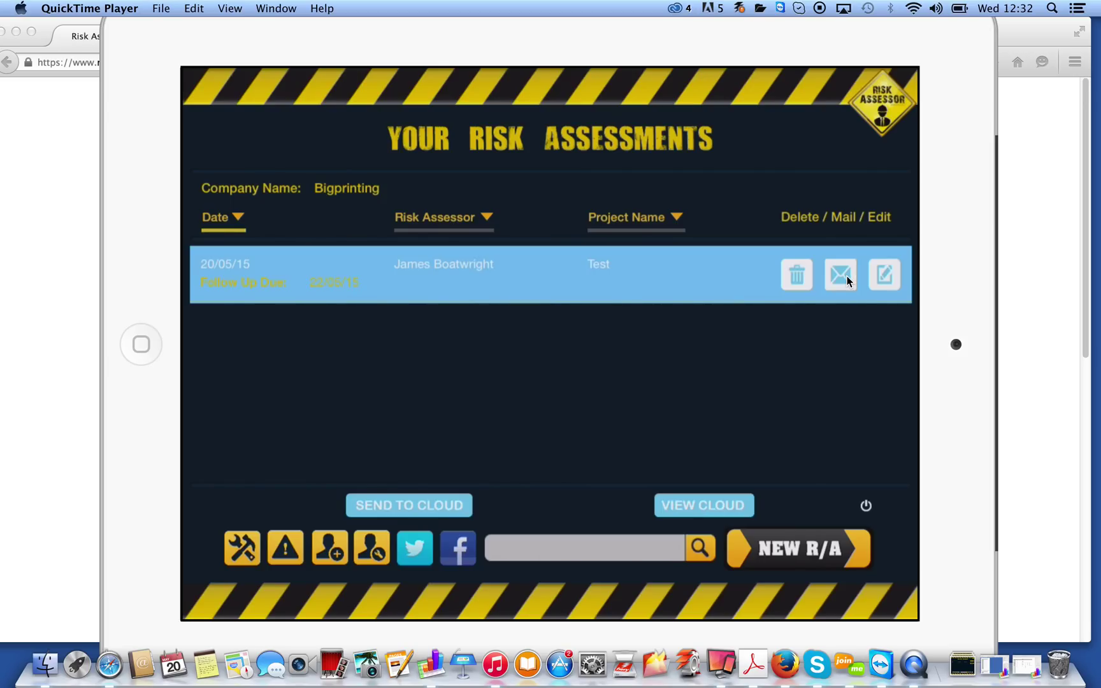
left_click(845, 276)
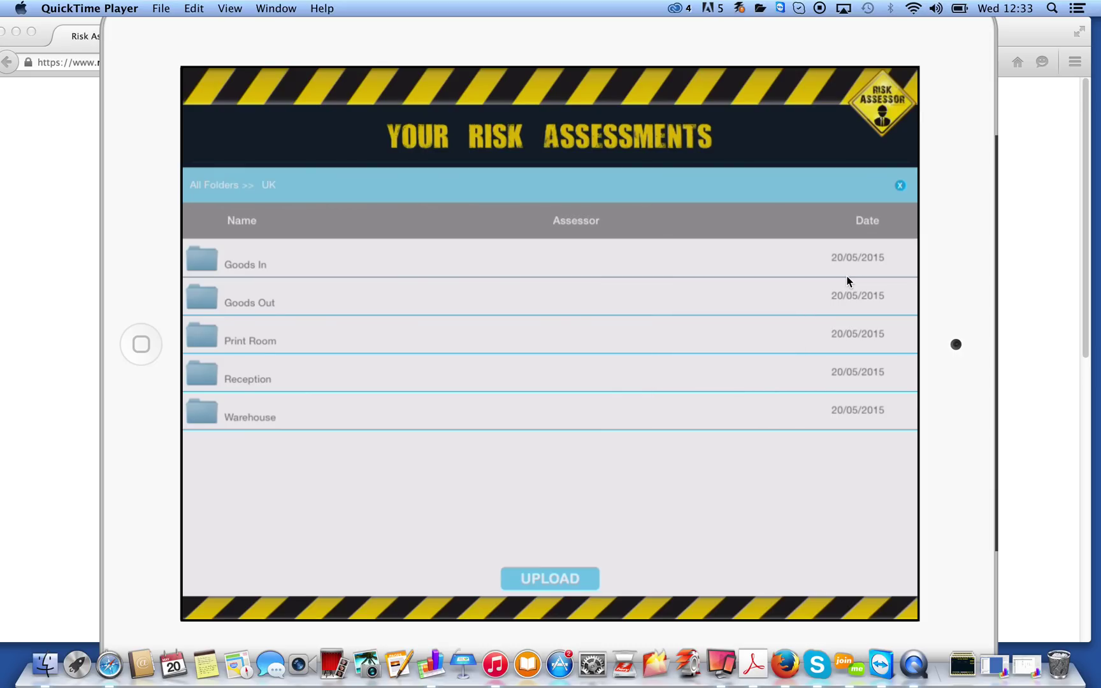
left_click(847, 276)
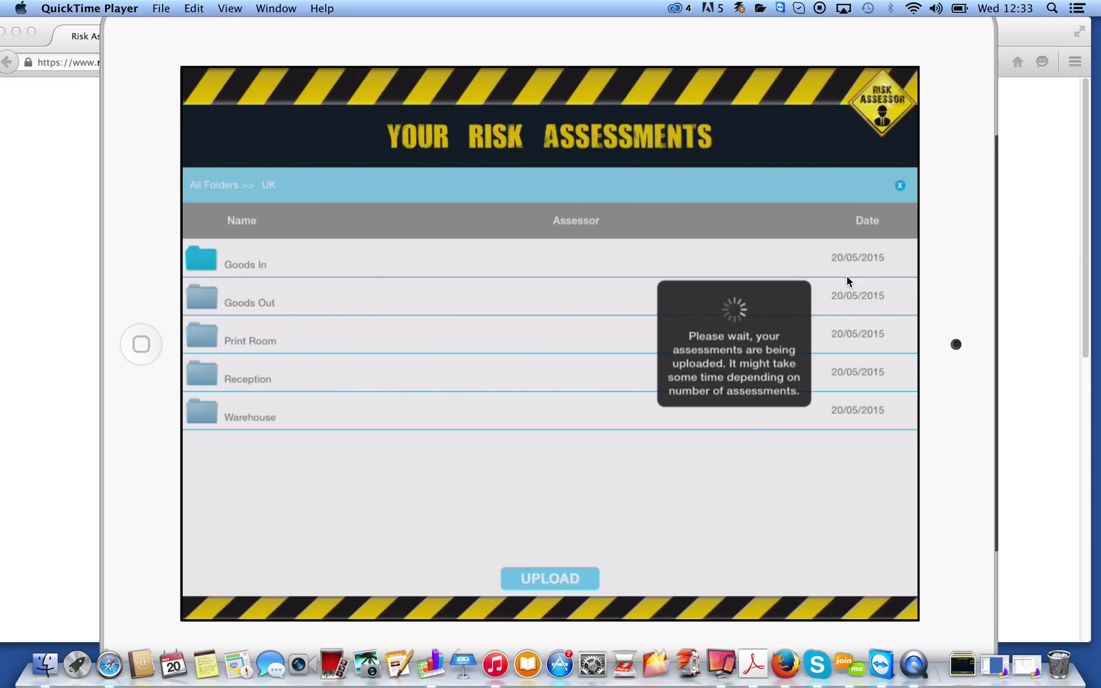
Bring the cloud dashboard to the front and reload it to show uploaded data
left_click_drag(358, 49, 380, 649)
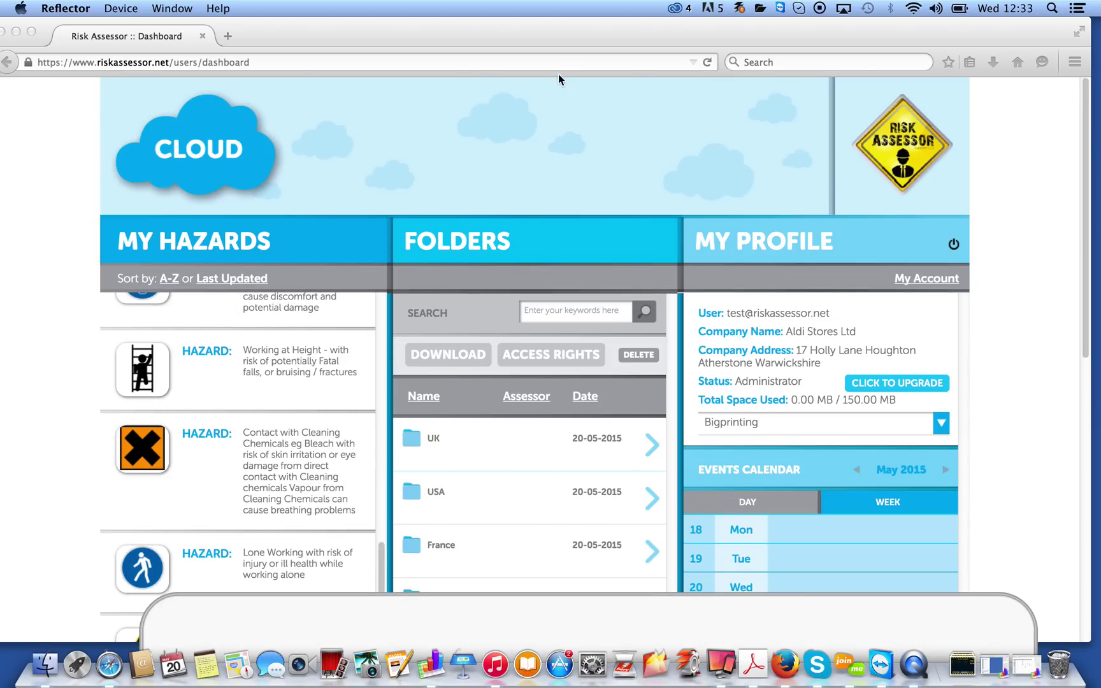
left_click(565, 42)
left_click(433, 60)
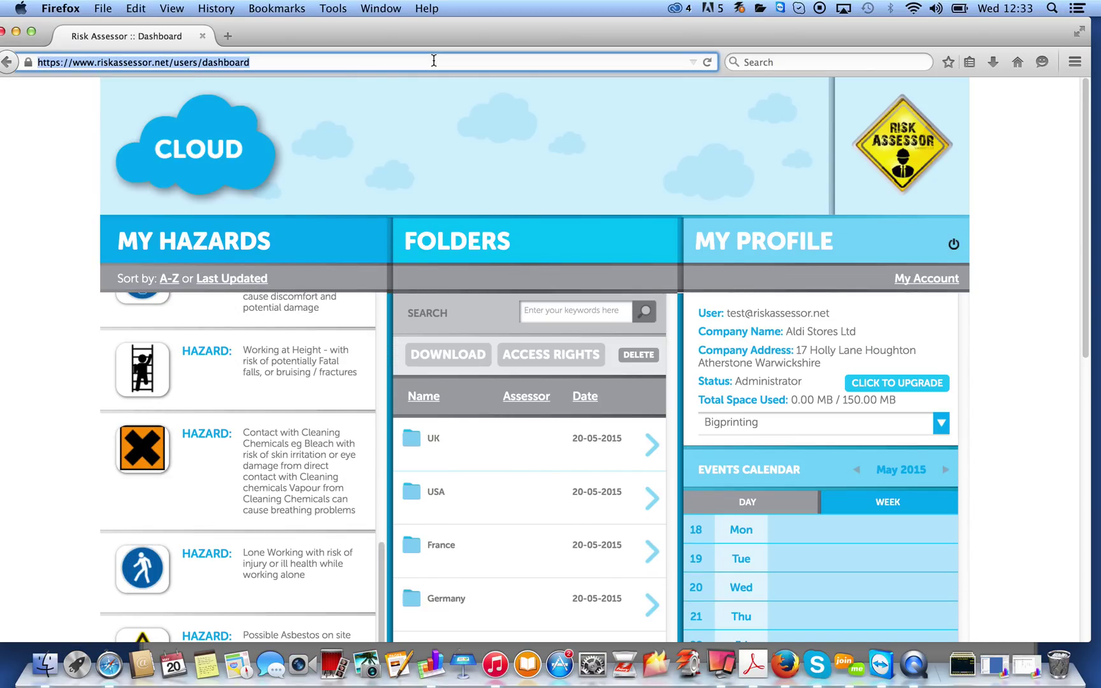
key("Return")
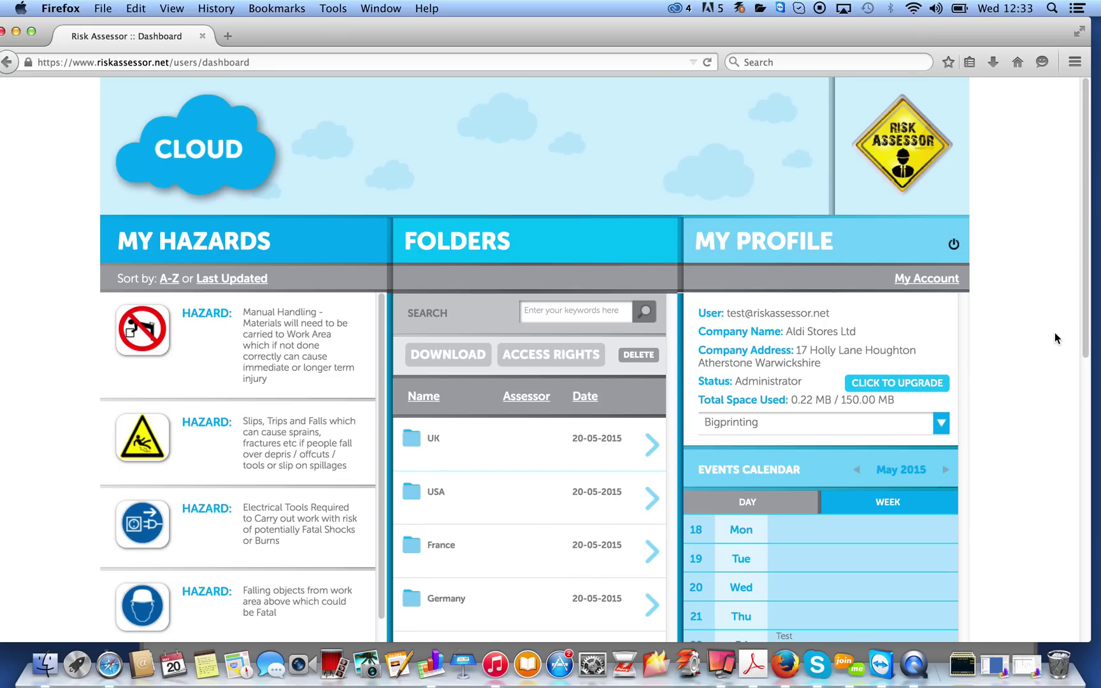
From UK > Goods In, open the Test assessment PDF with Adobe Acrobat Pro
left_click(653, 445)
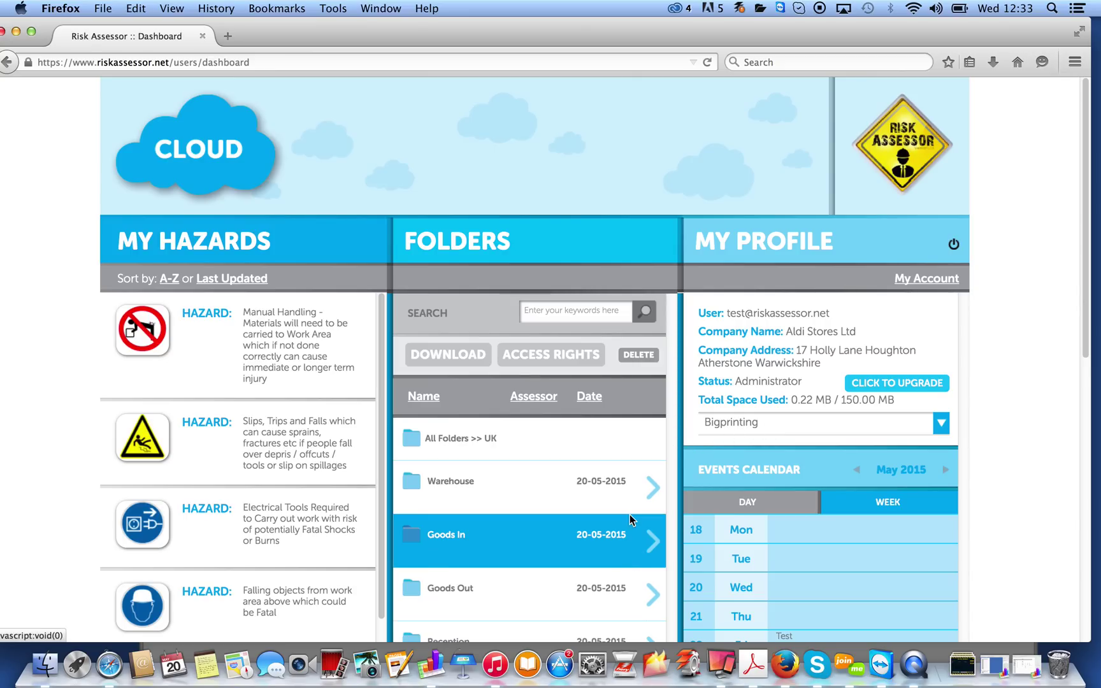
left_click(652, 540)
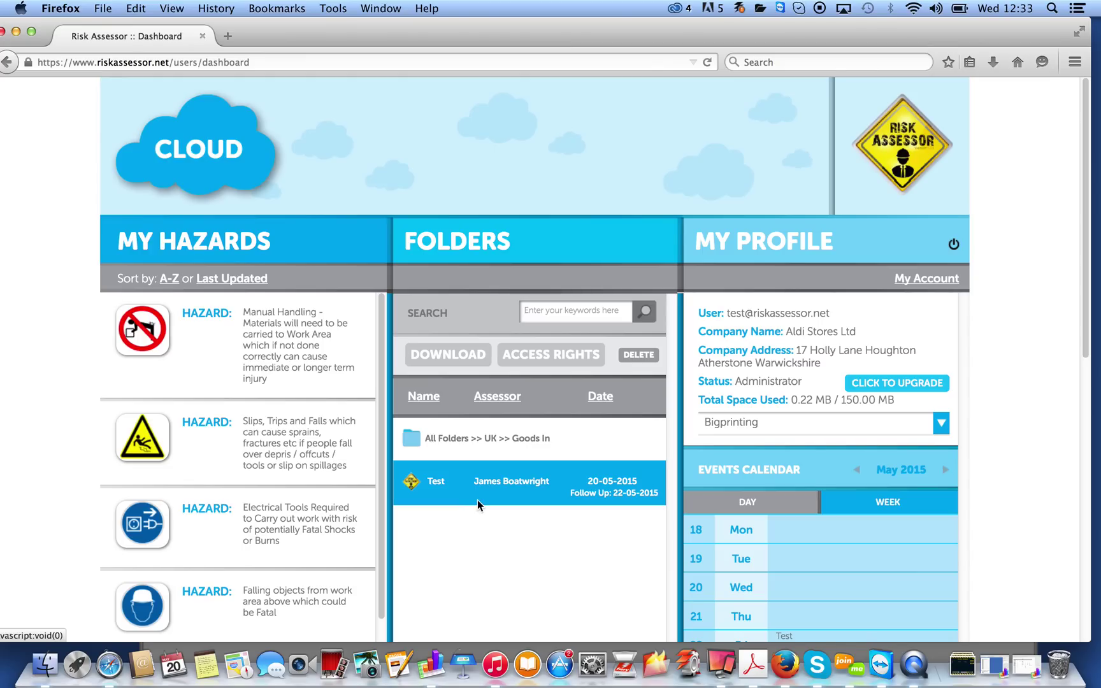
left_click(437, 485)
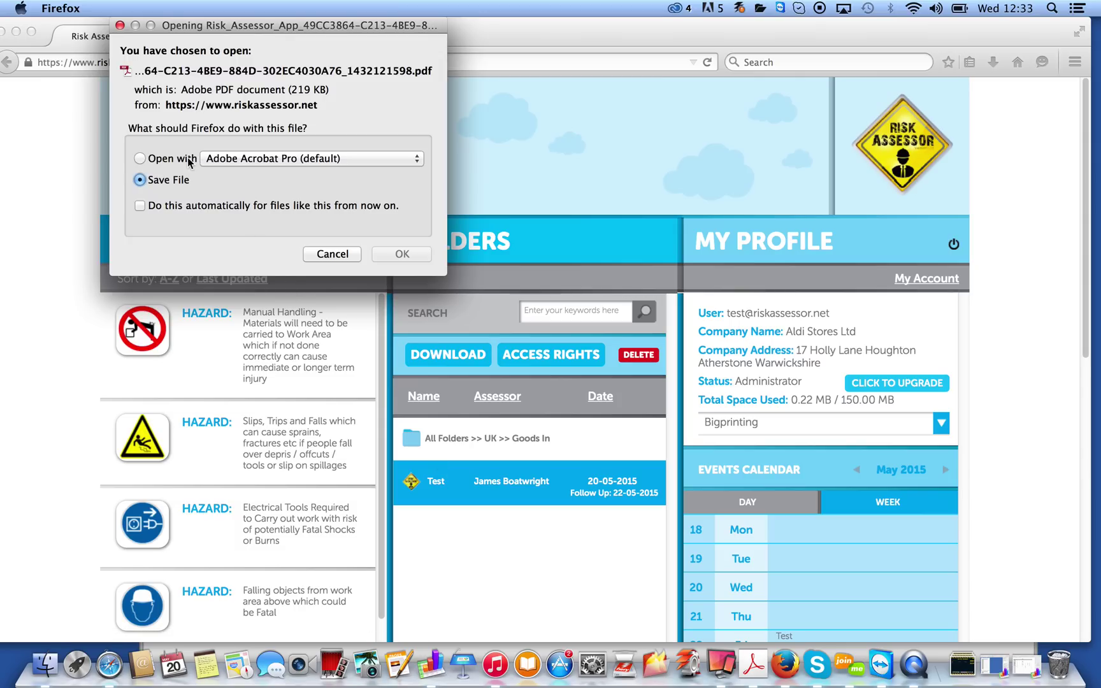
left_click(188, 162)
left_click(395, 253)
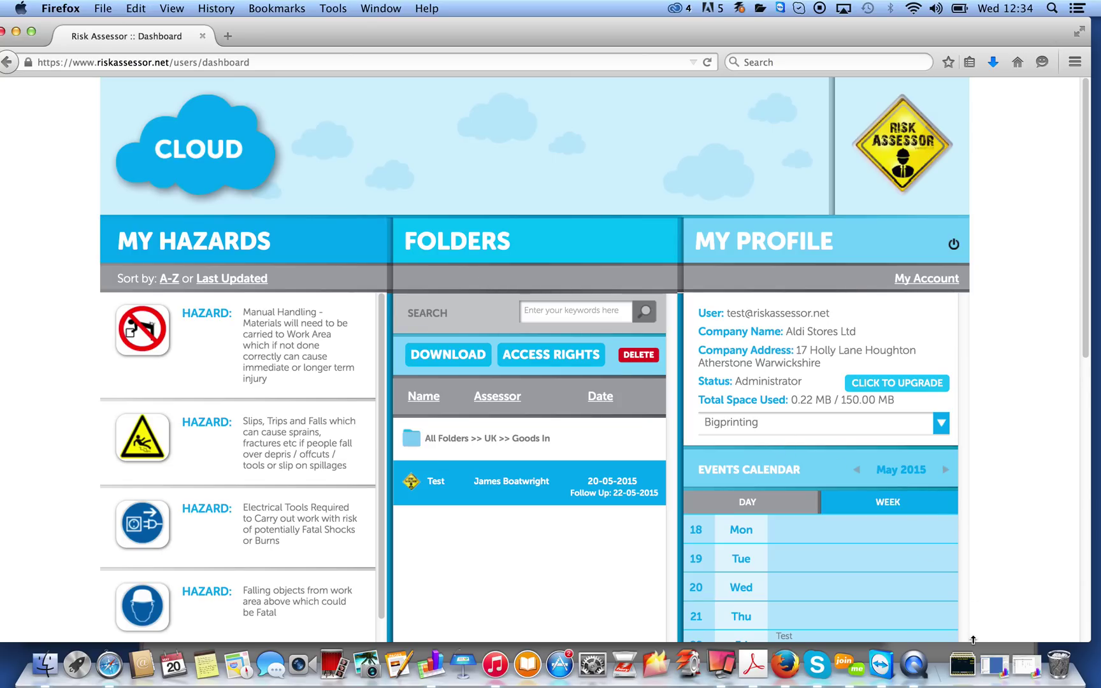
double_click(493, 490)
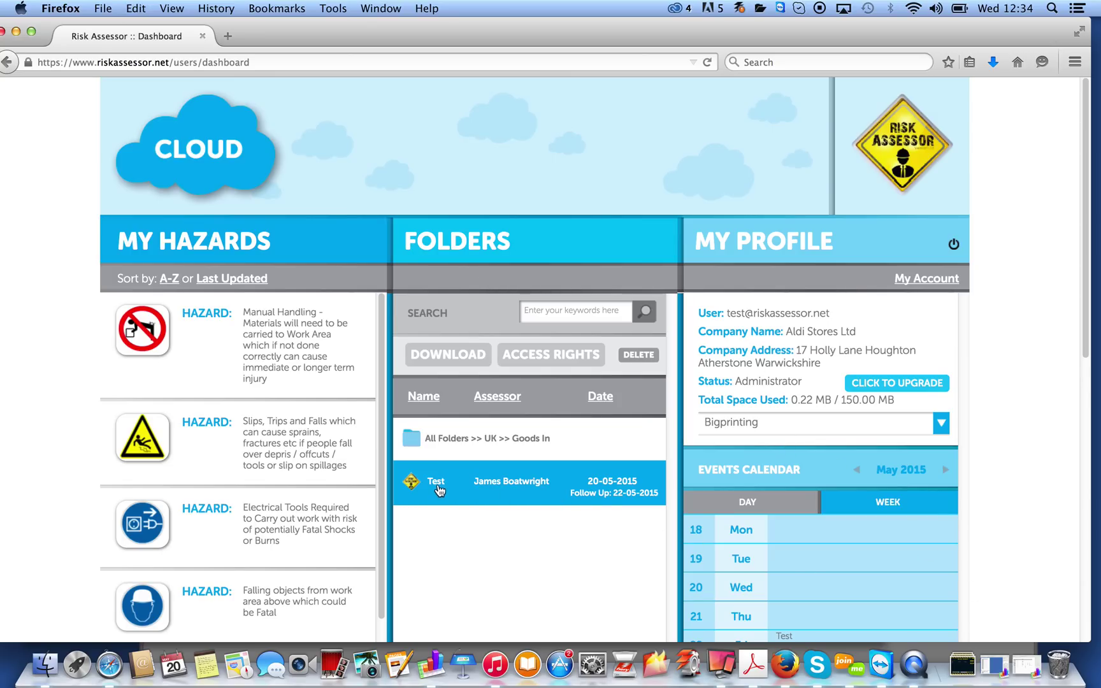
left_click(140, 159)
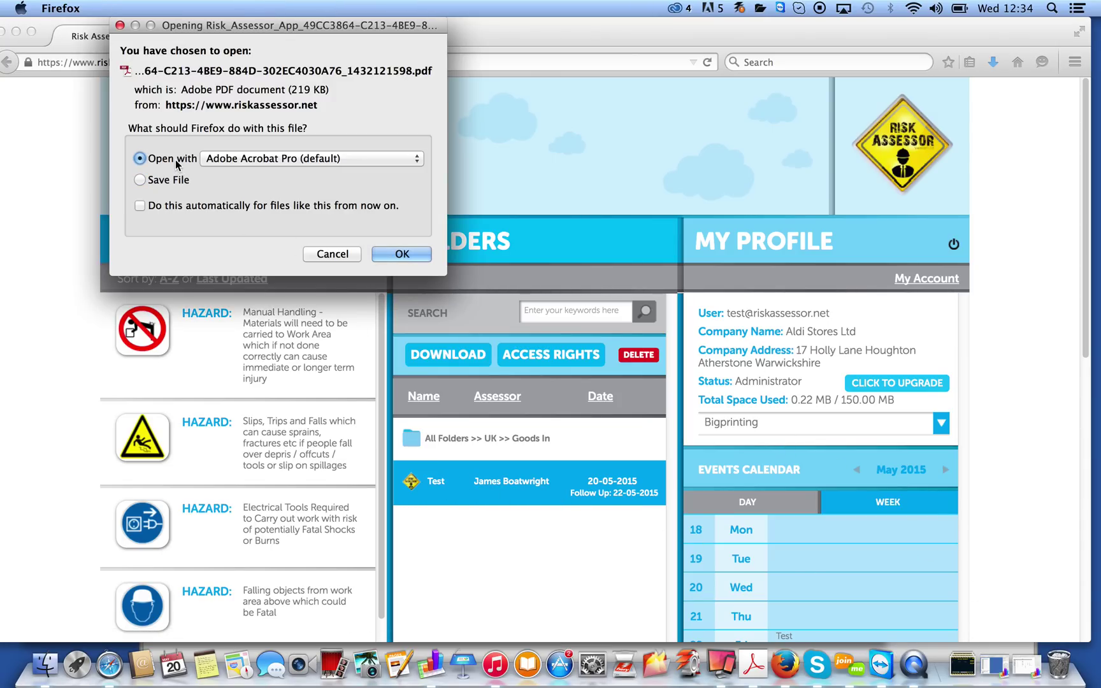
left_click(400, 254)
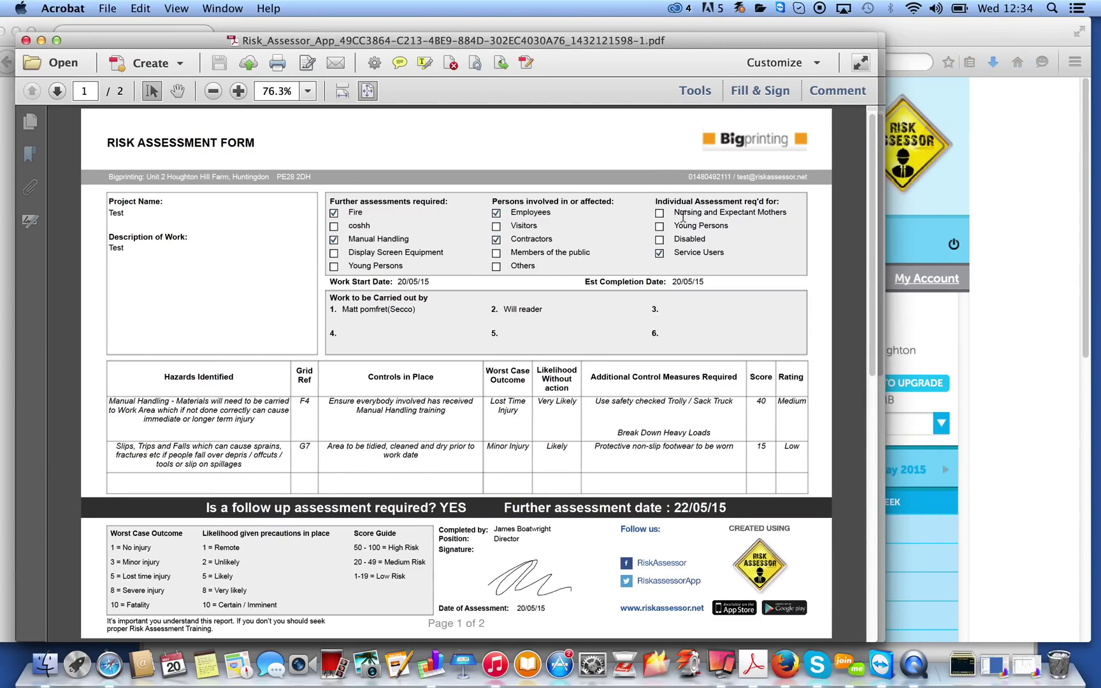
Scroll through the Test risk assessment PDF and close both report windows
left_click_drag(871, 199, 867, 174)
left_click(25, 41)
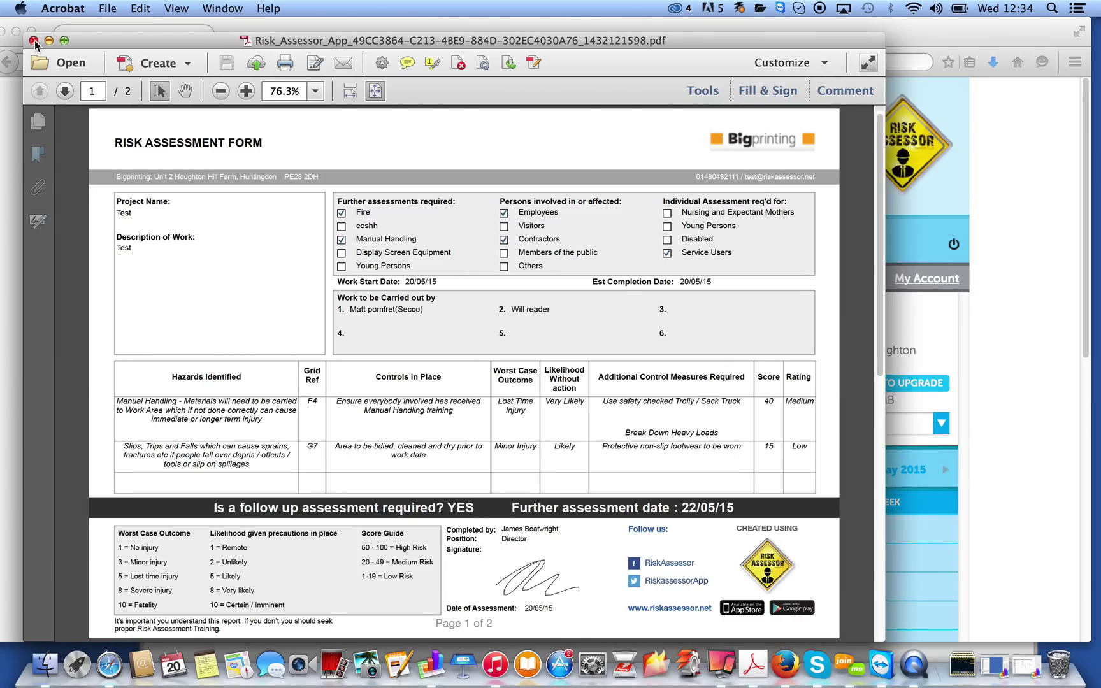
left_click(33, 41)
Close the Acrobat Welcome screen and go back up to the country folders in the dashboard
left_click(344, 103)
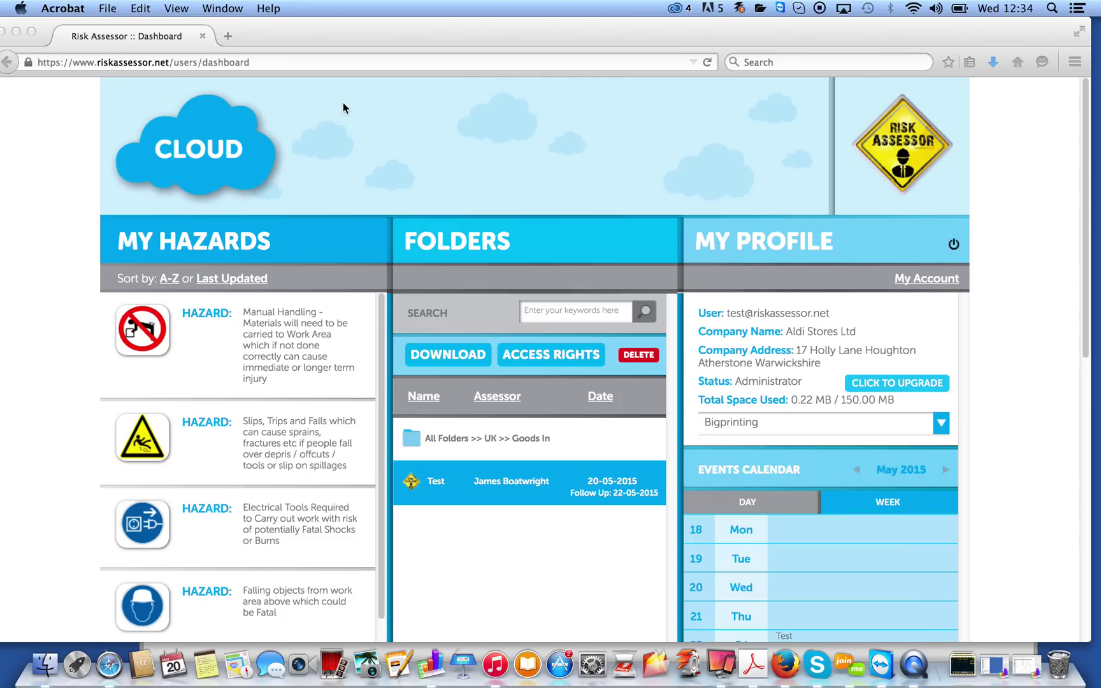
left_click(513, 556)
left_click(443, 440)
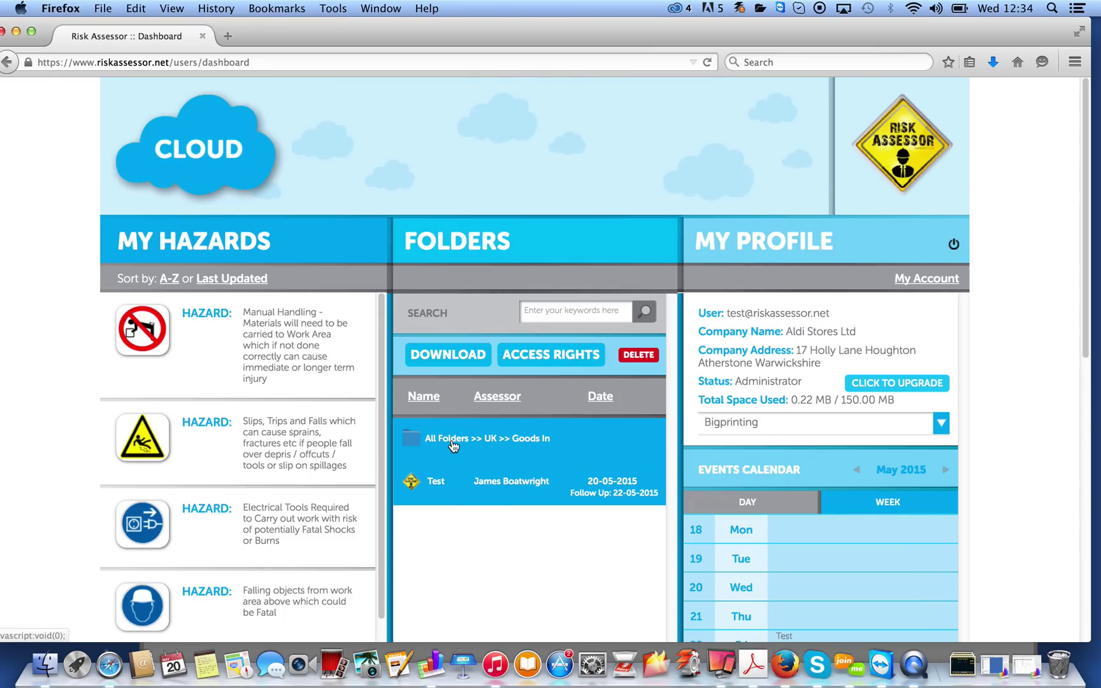
left_click(445, 442)
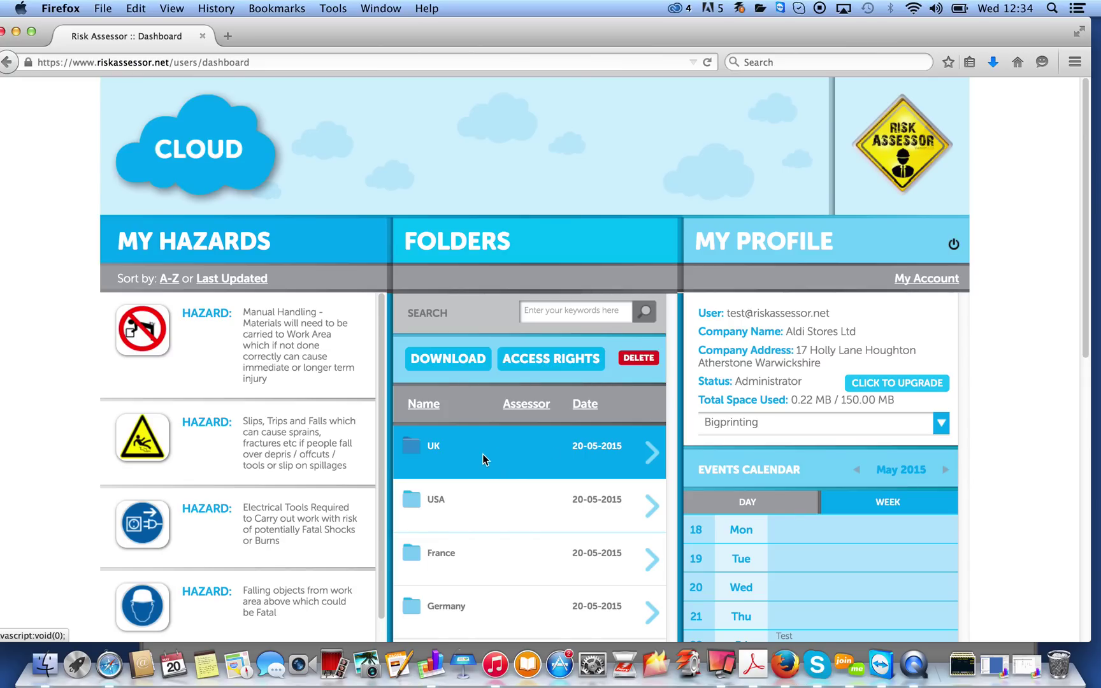
Open the UK folder's Access Rights page
left_click_drag(503, 489, 456, 359)
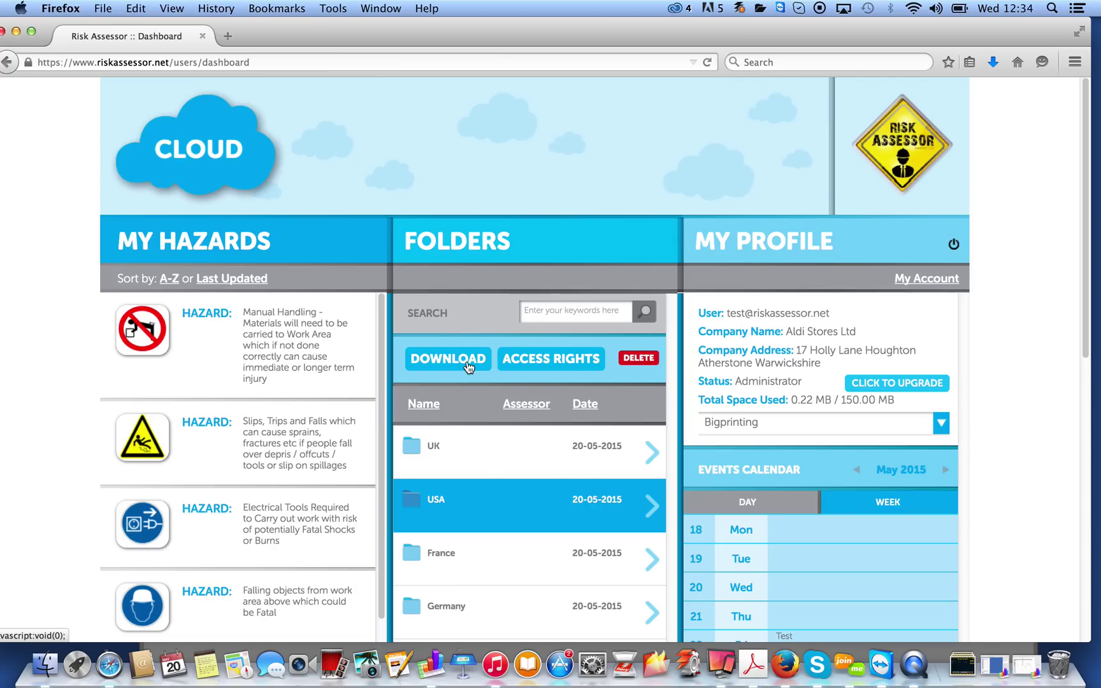
left_click(491, 450)
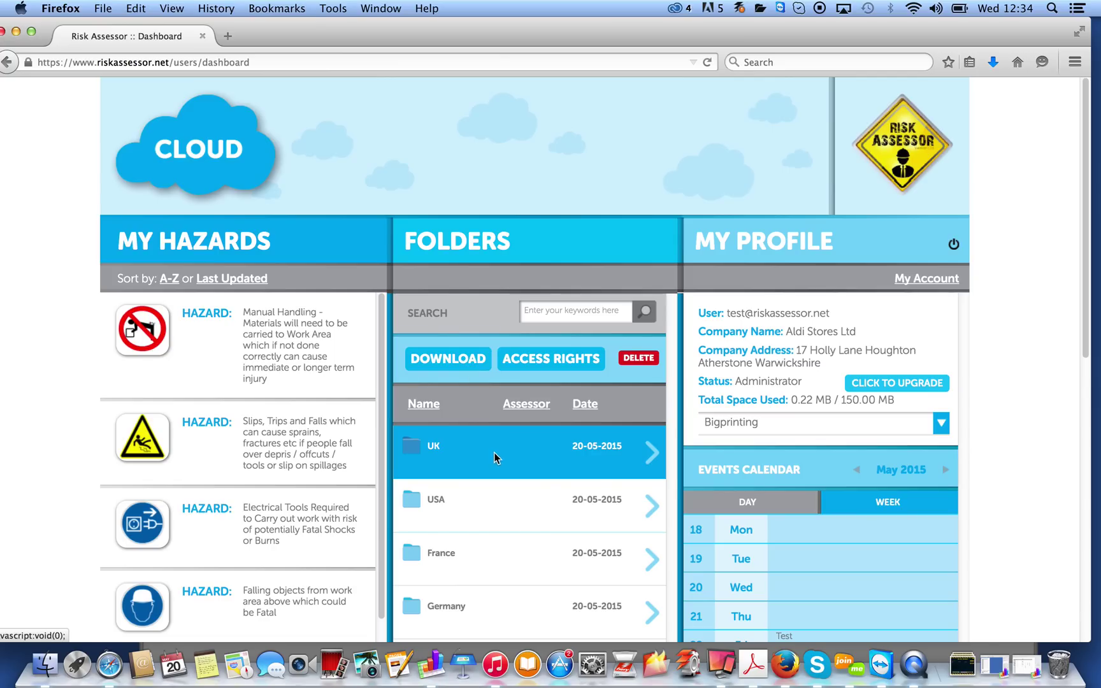
left_click(551, 360)
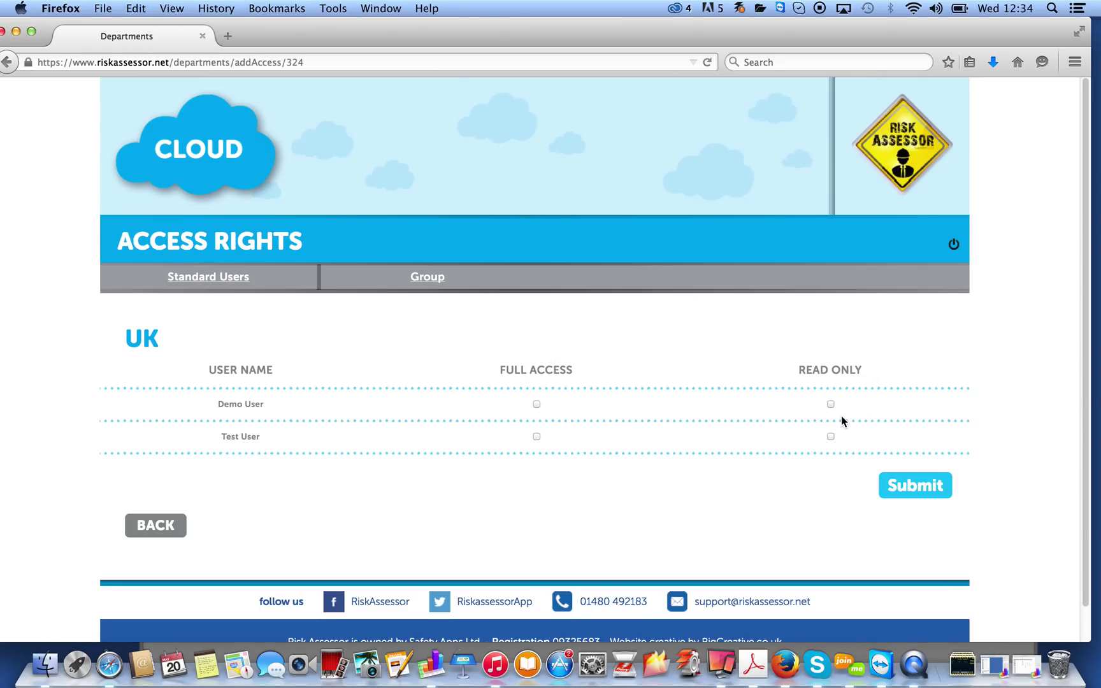
left_click(161, 530)
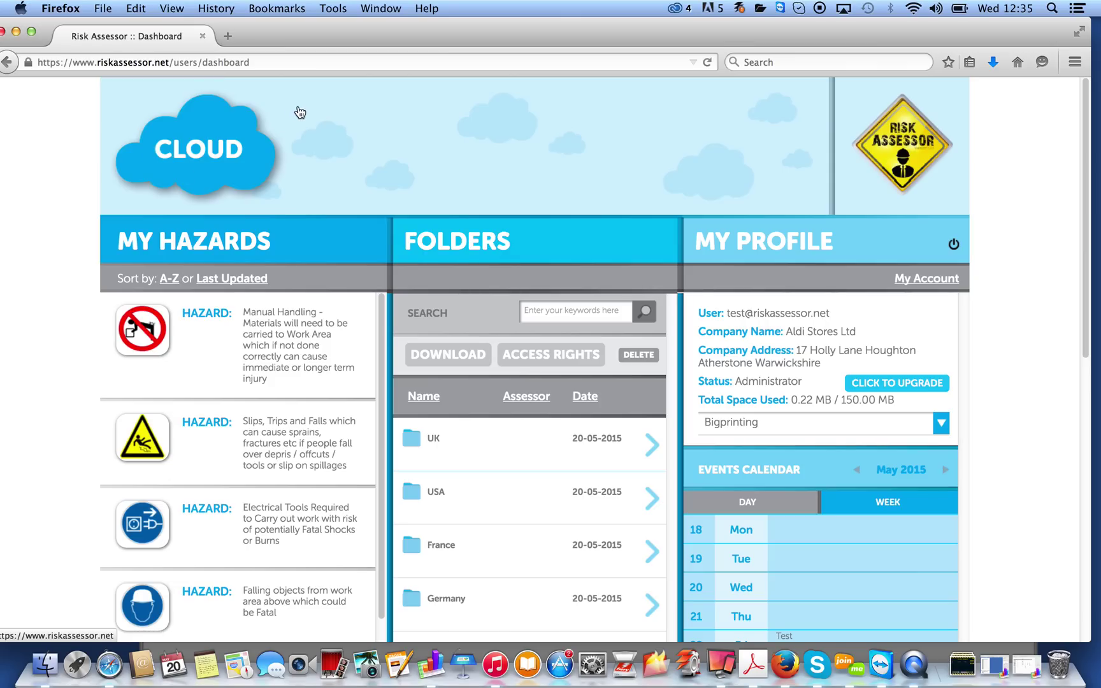
left_click_drag(312, 49, 688, 49)
left_click_drag(264, 630, 217, 7)
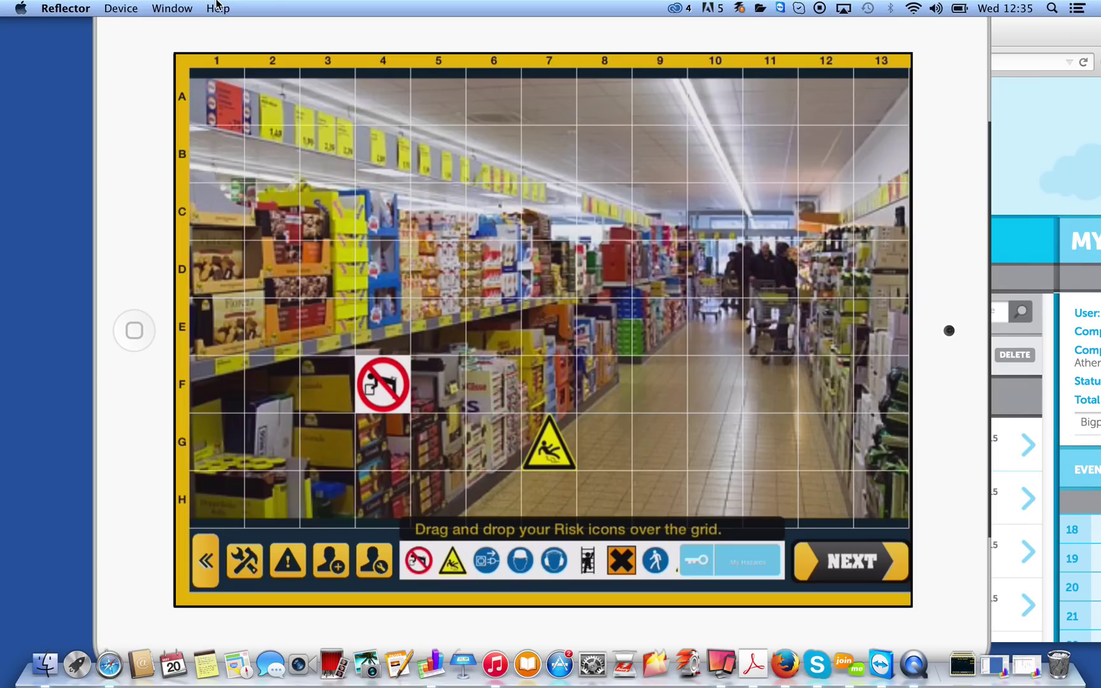
left_click_drag(572, 47, 559, 634)
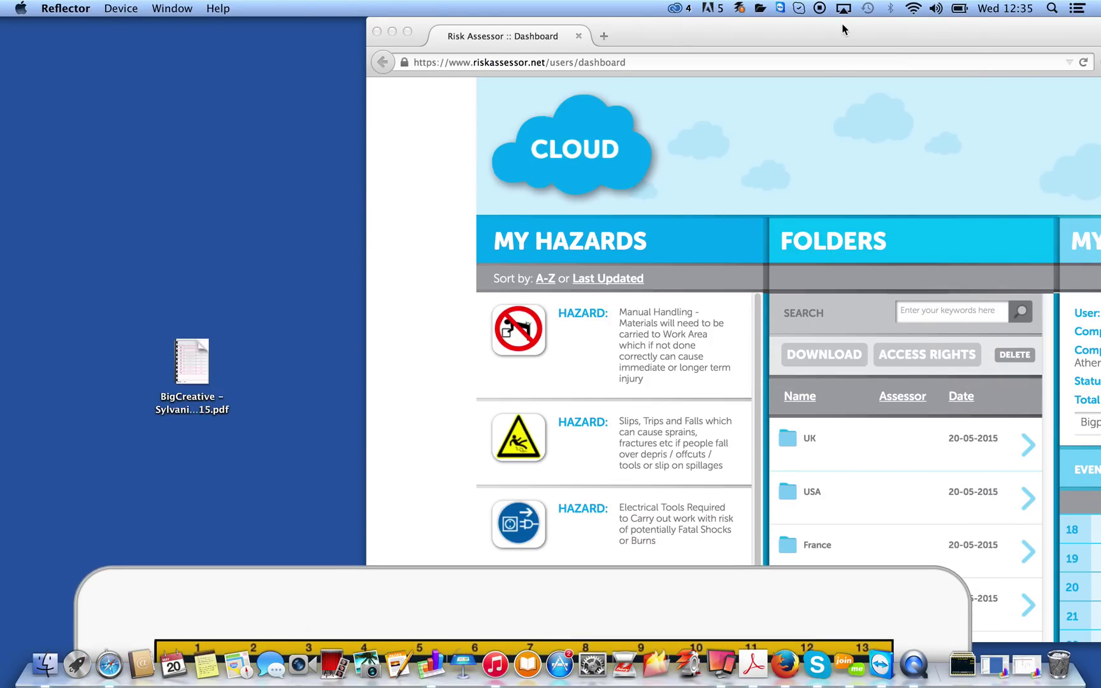
left_click_drag(842, 29, 432, 5)
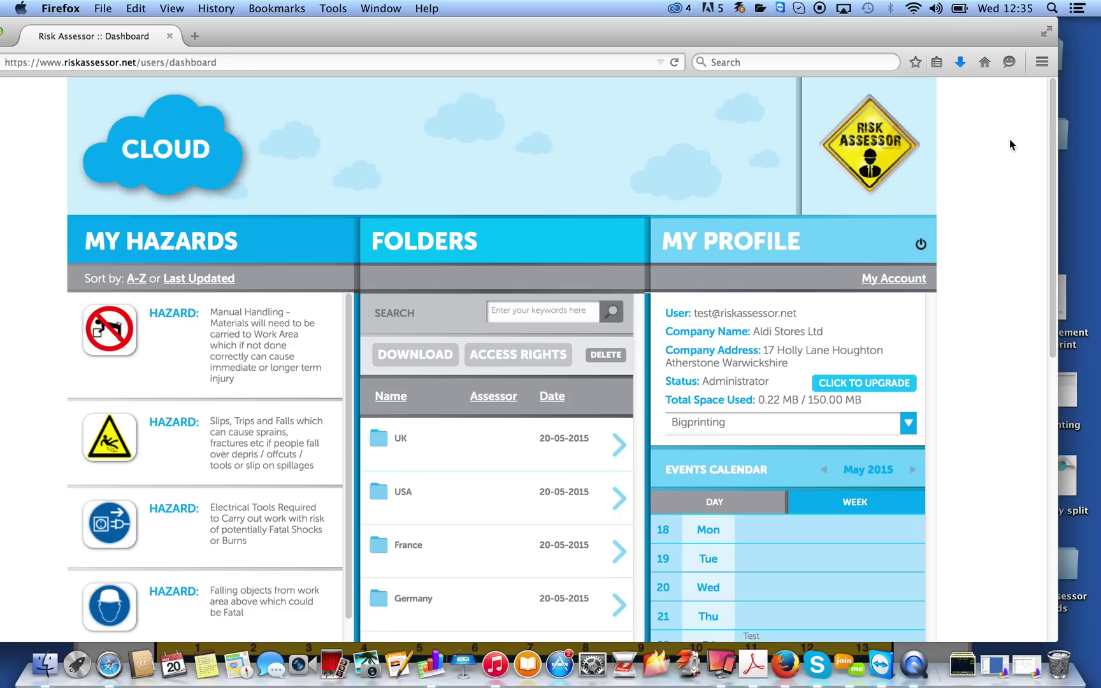
Show the Test assessment from its Friday 22 calendar event, then move Firefox to the right
left_click_drag(1056, 109, 1054, 249)
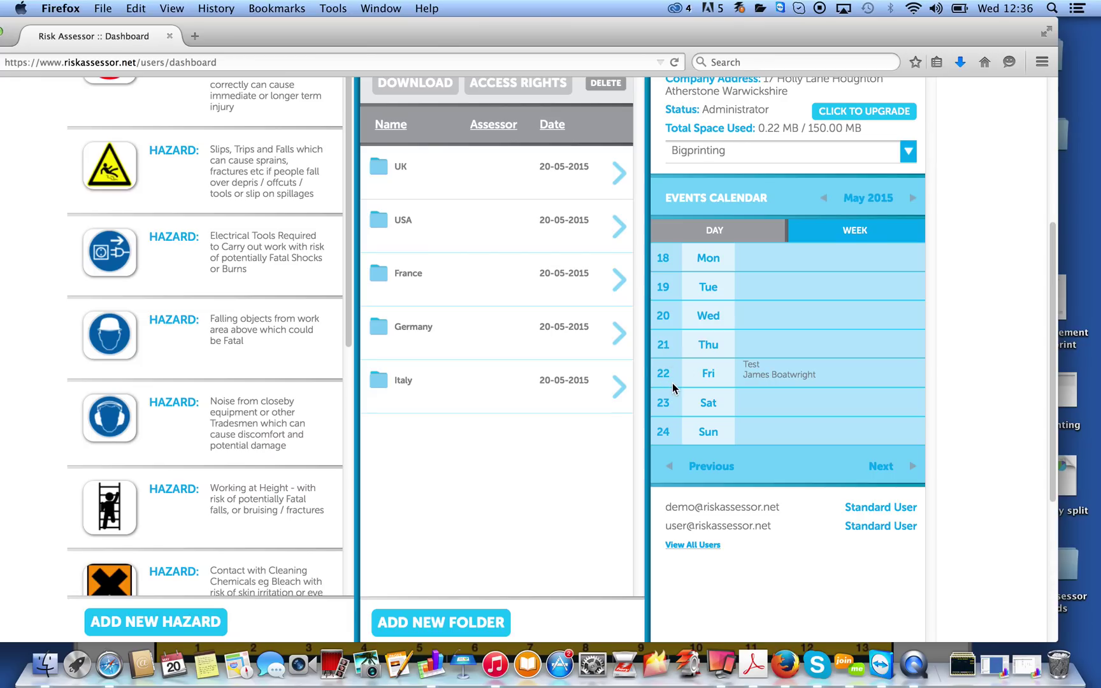
left_click(755, 373)
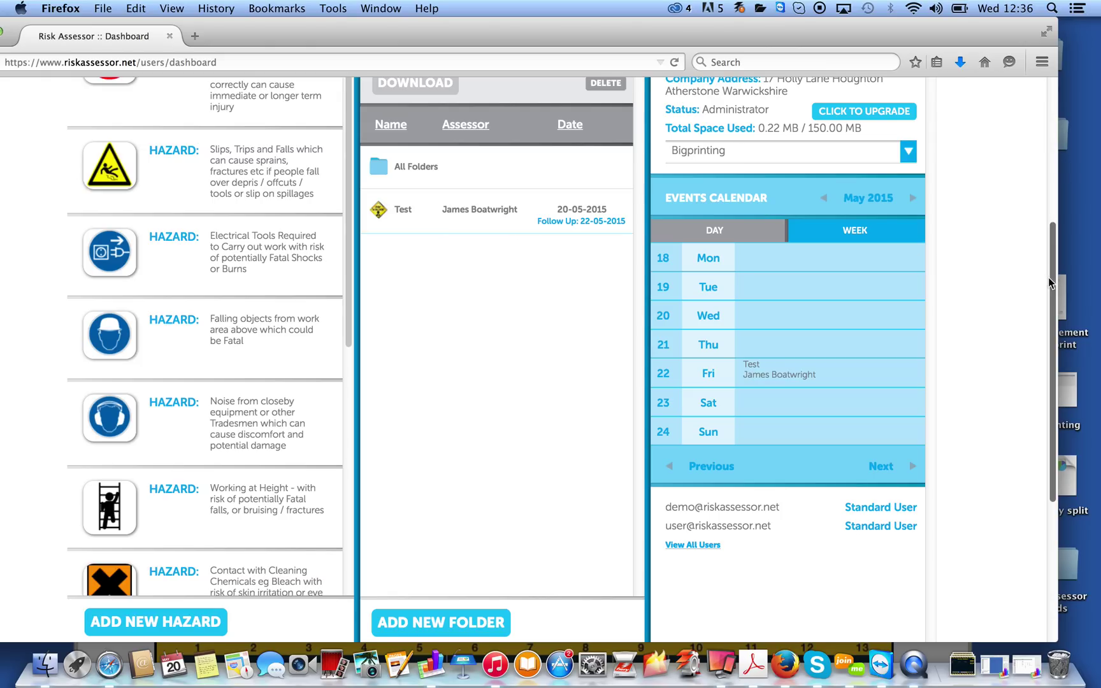
left_click_drag(1049, 278, 1048, 177)
left_click_drag(680, 38, 737, 24)
left_click_drag(318, 24, 634, 26)
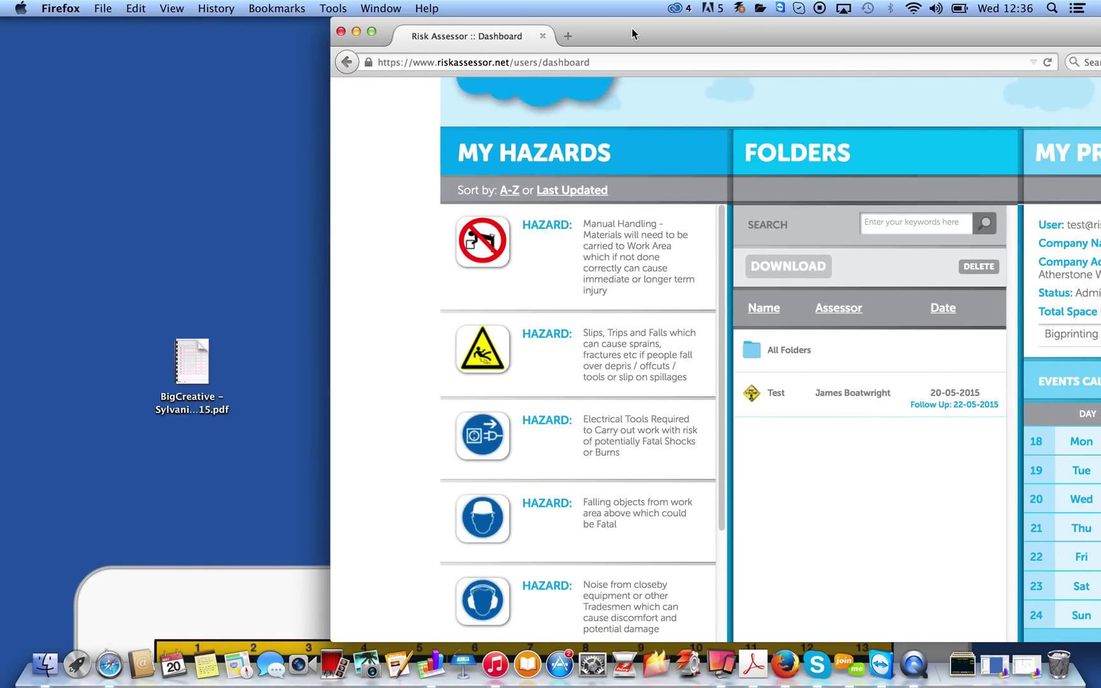
Bring up the iPad mirror on Hazards and Control Measures, then move Firefox back left
left_click_drag(216, 602, 213, 5)
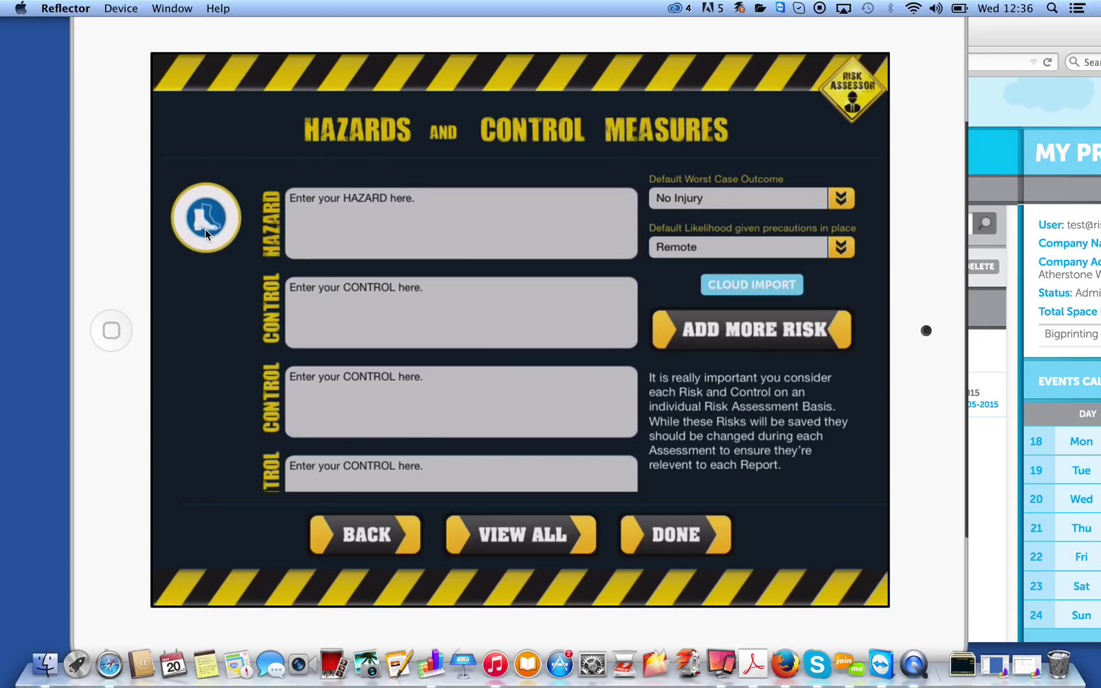
left_click(1019, 32)
left_click_drag(1029, 32, 702, 14)
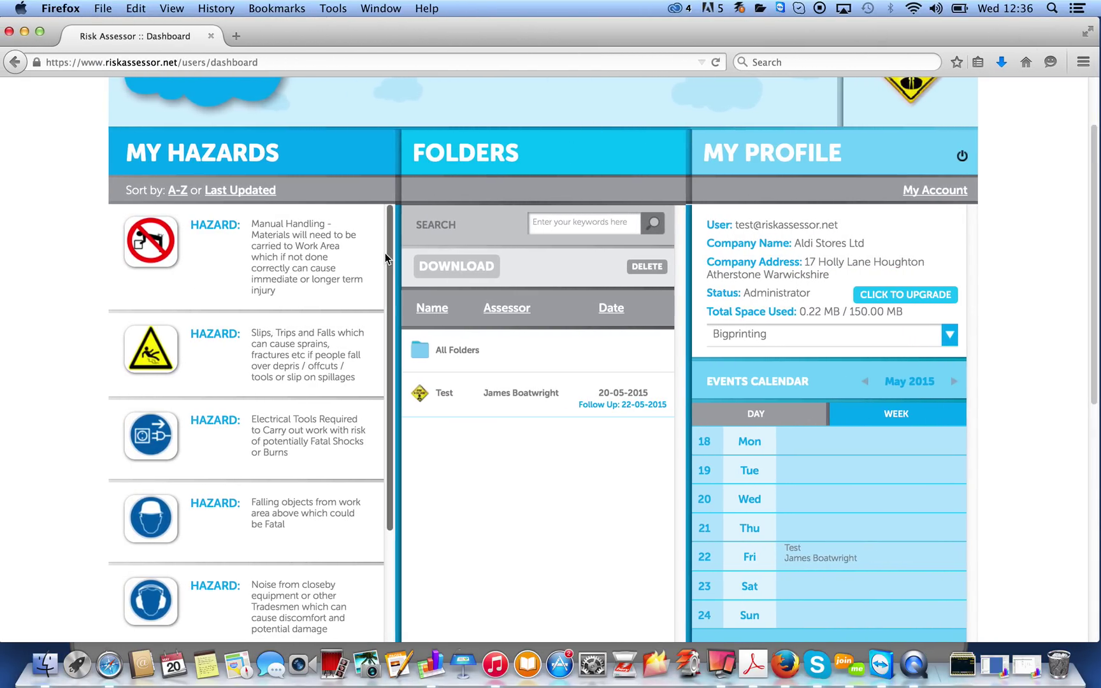
Start a new company hazard and choose a blue safety sign icon for it
left_click_drag(390, 239, 390, 396)
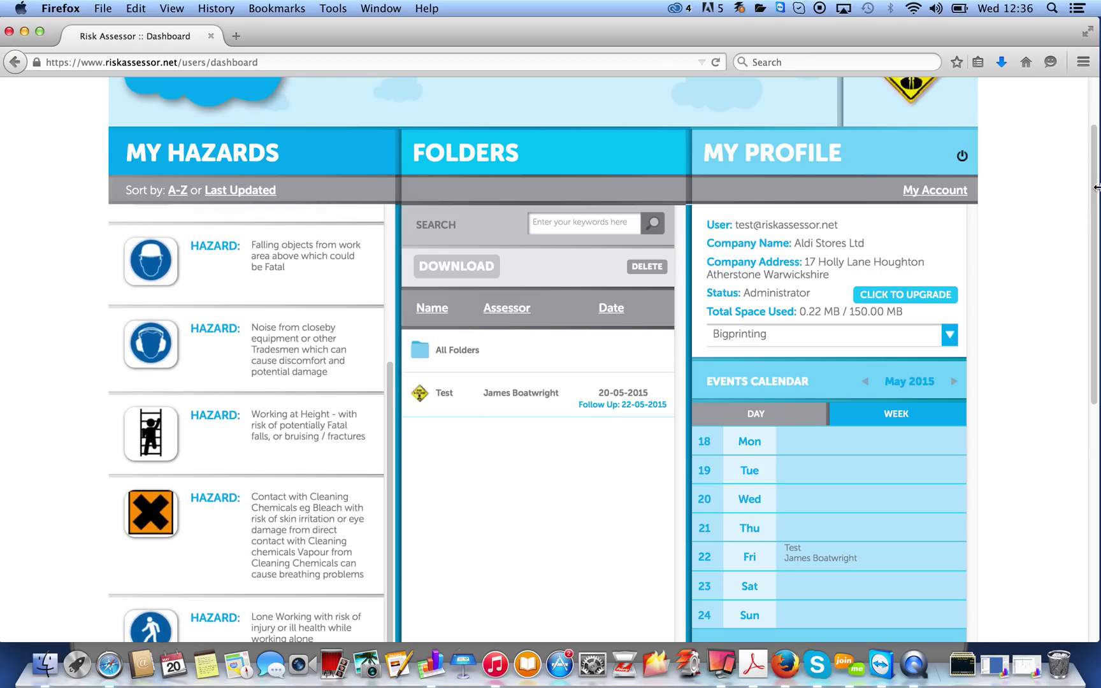
scroll(1095, 186, "down", 5)
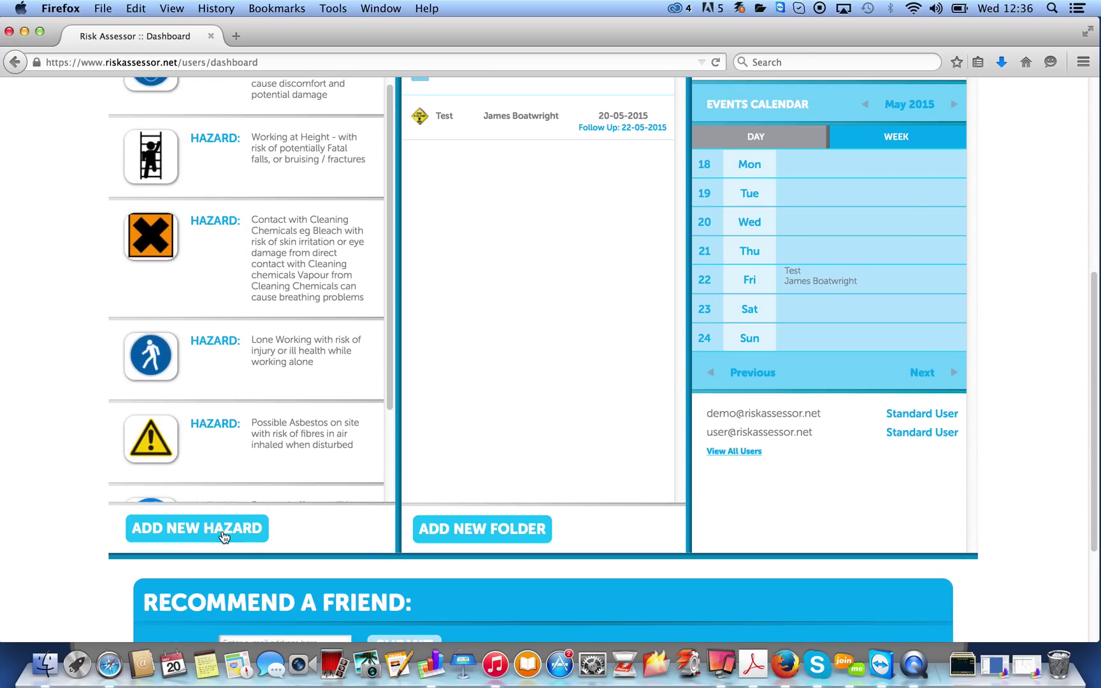
left_click(191, 537)
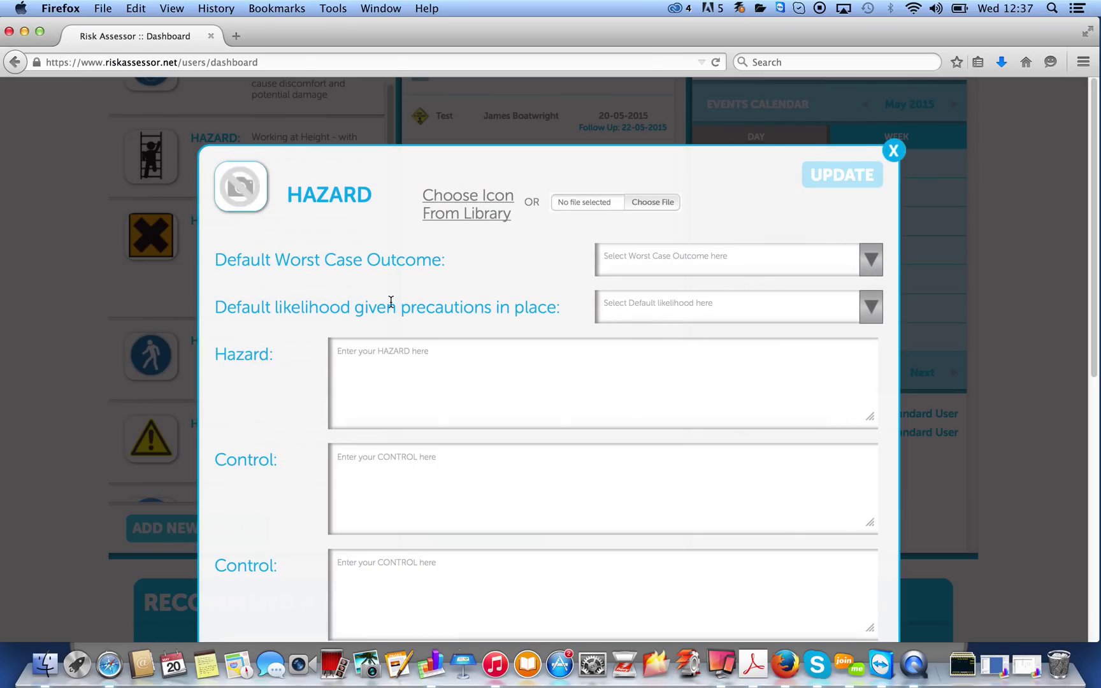
left_click(467, 199)
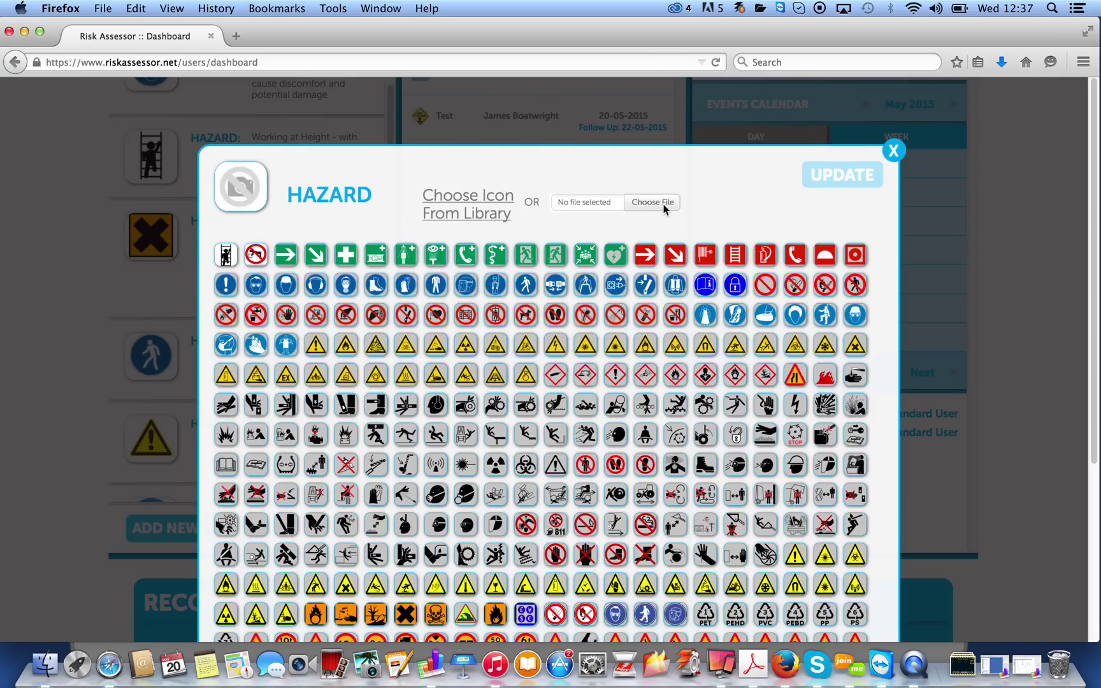
left_click(232, 342)
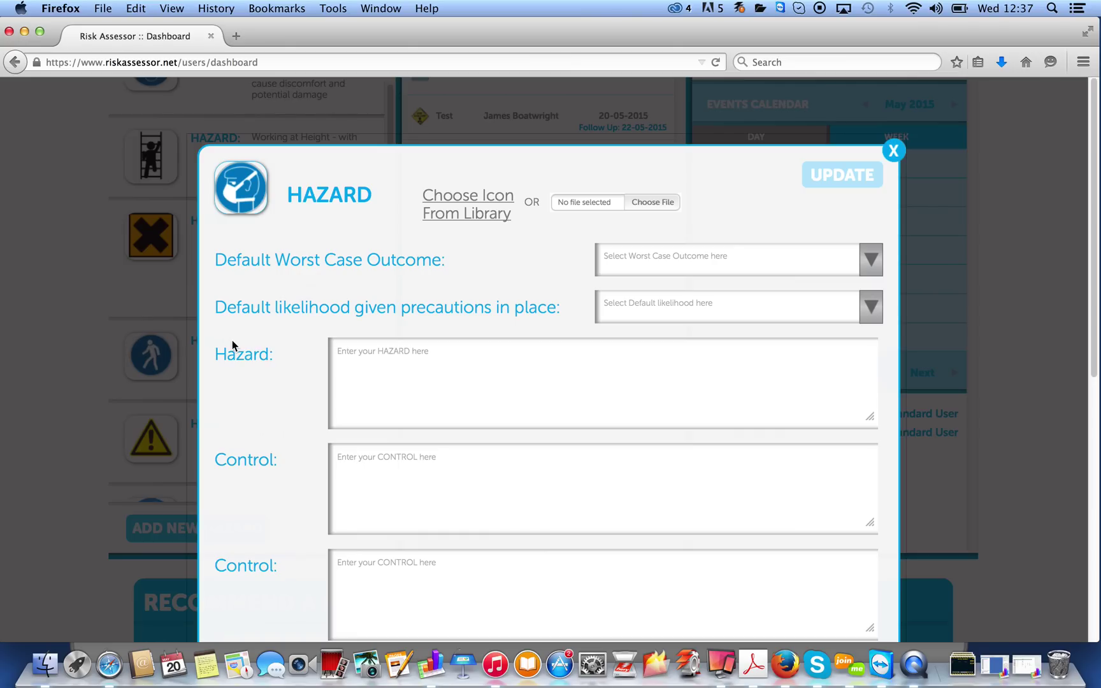
Enter Test as the hazard and test in both control measures, then try UPDATE
left_click(414, 369)
type("Test")
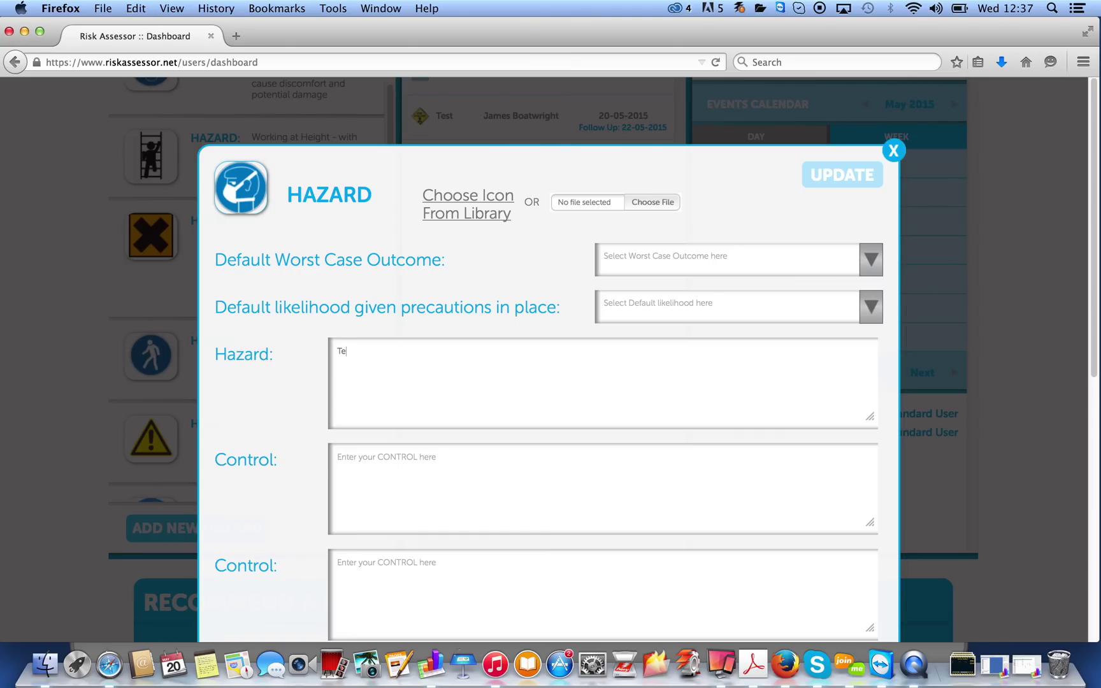
left_click(343, 457)
type("test")
left_click(398, 573)
type("test")
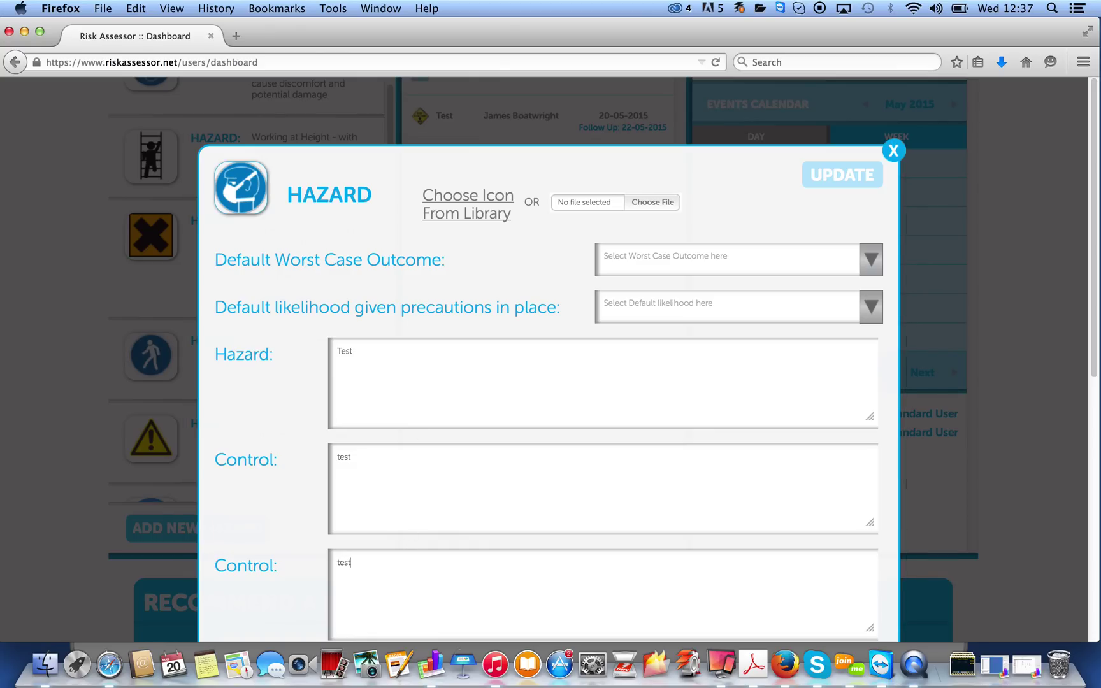
left_click(841, 174)
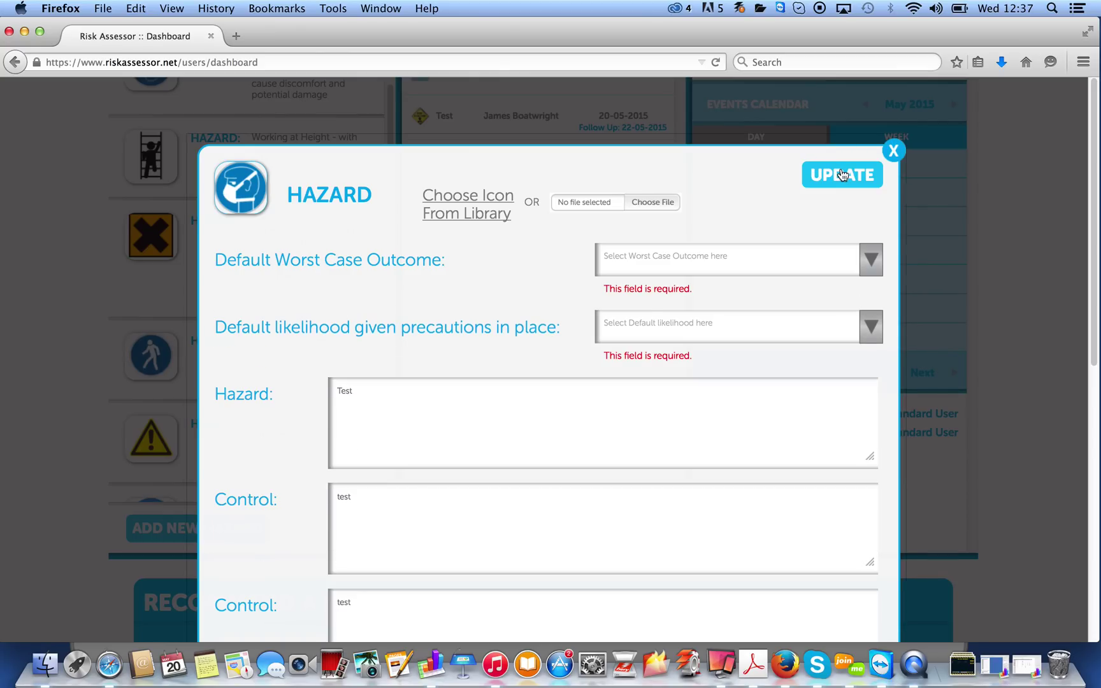
Set worst case outcome to Lost Time Injury and likelihood to Unlikely, then save the hazard
left_click(866, 261)
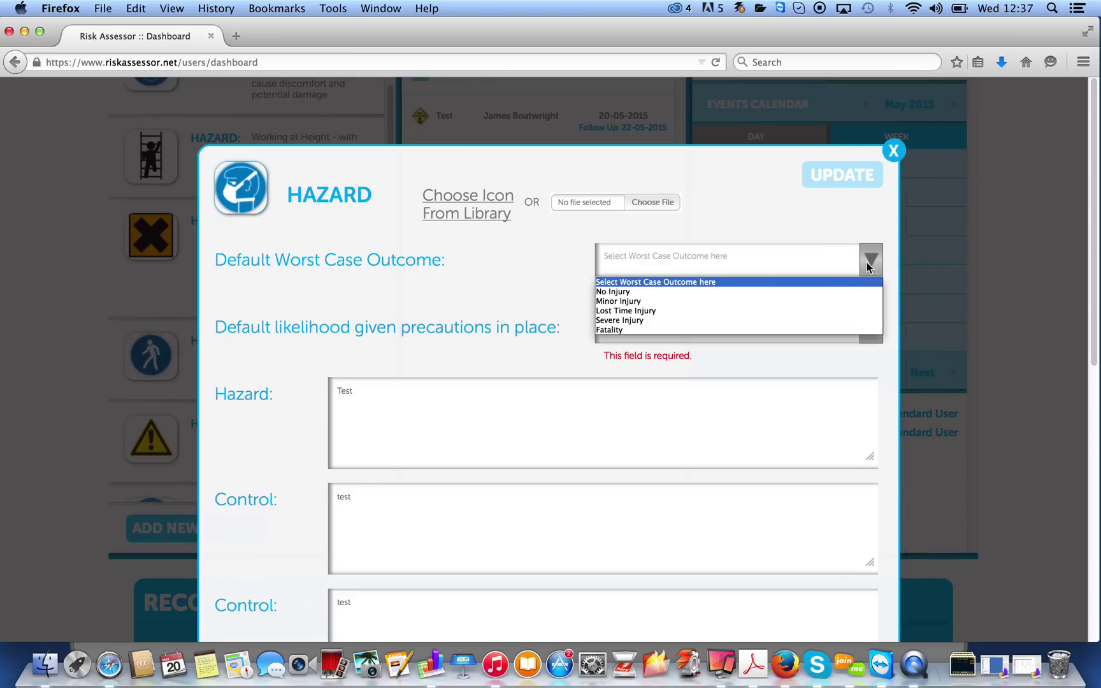
left_click(813, 307)
left_click(823, 322)
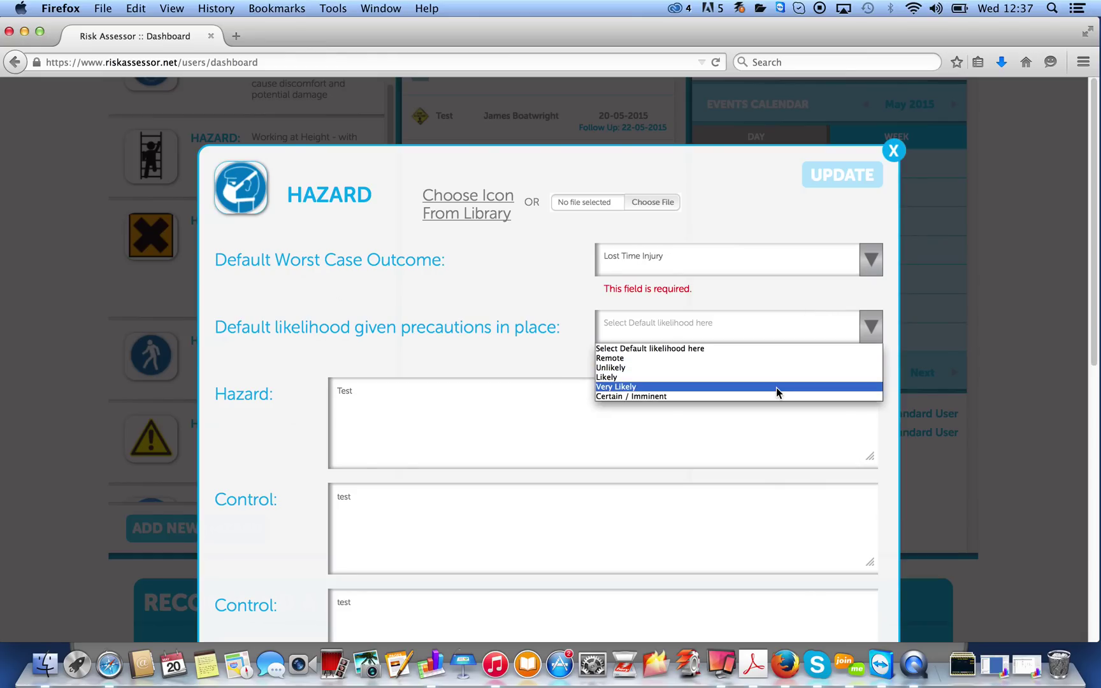
left_click(779, 368)
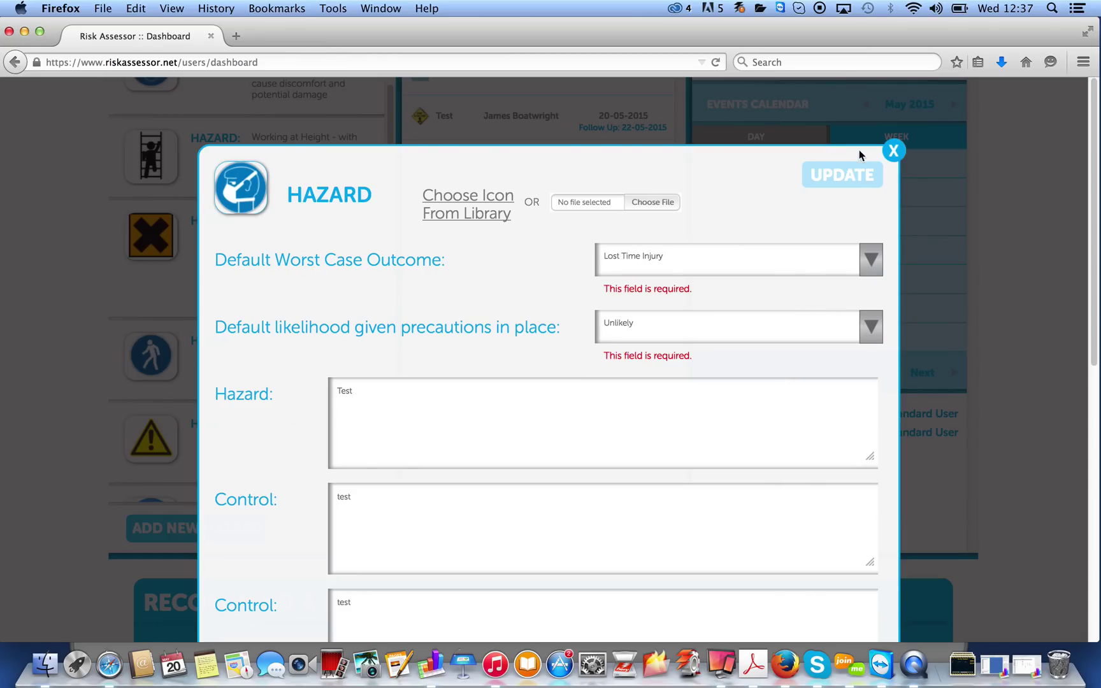
left_click(842, 175)
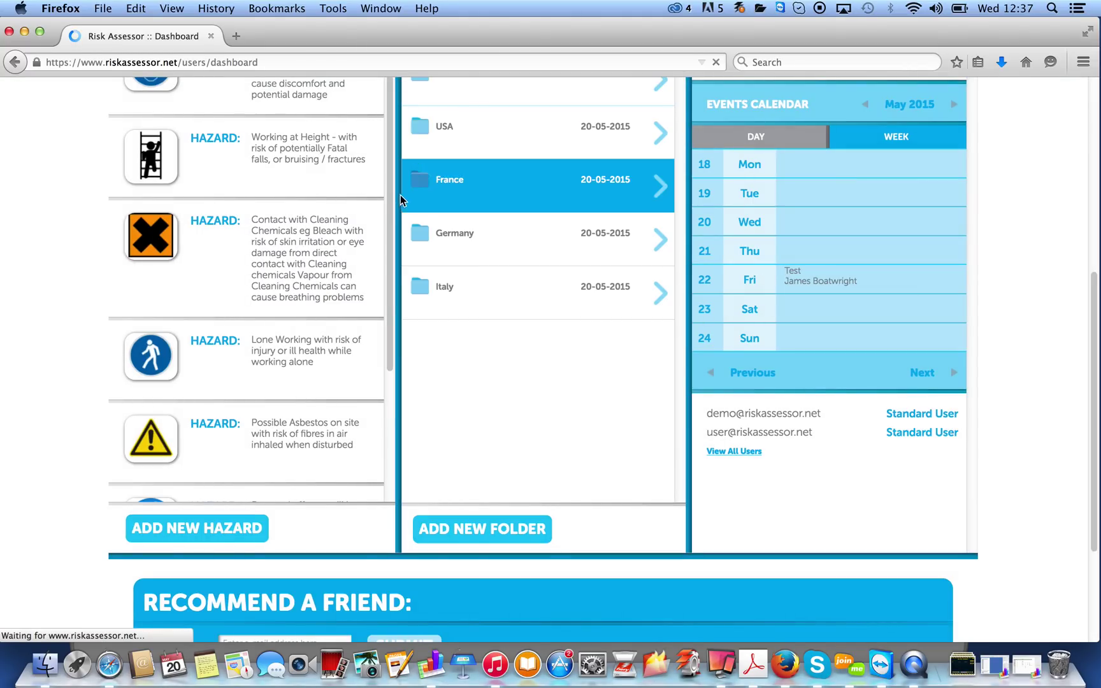
Check the Test hazard in the mirrored iPad list, then close the Reflector window
left_click_drag(390, 187, 392, 321)
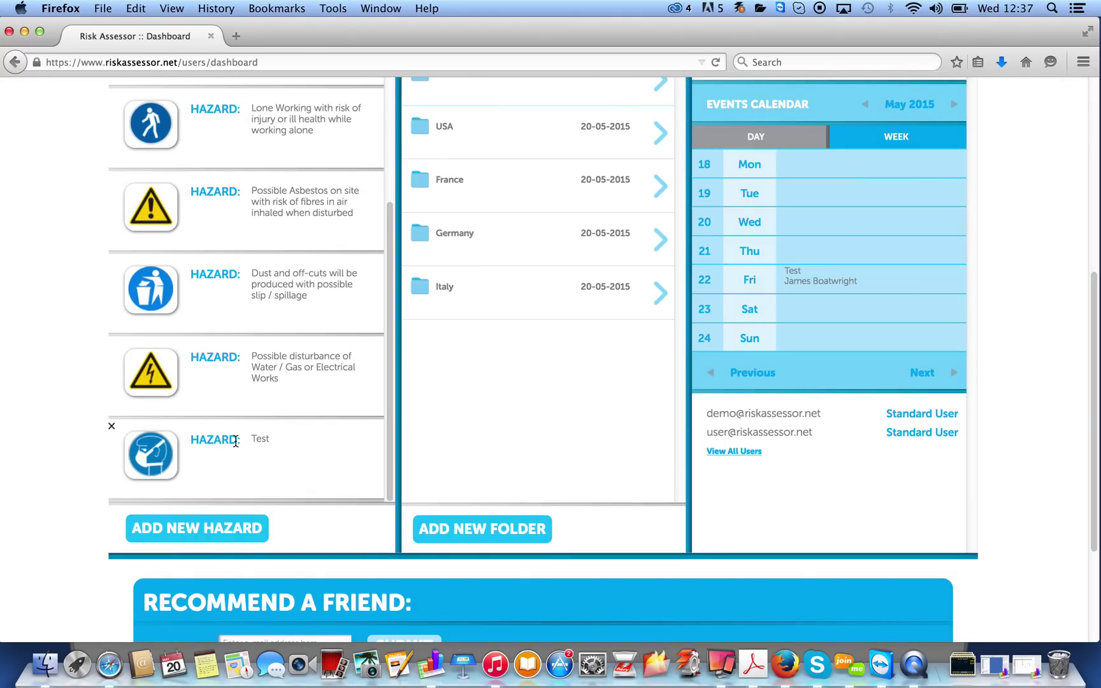
left_click_drag(400, 39, 900, 14)
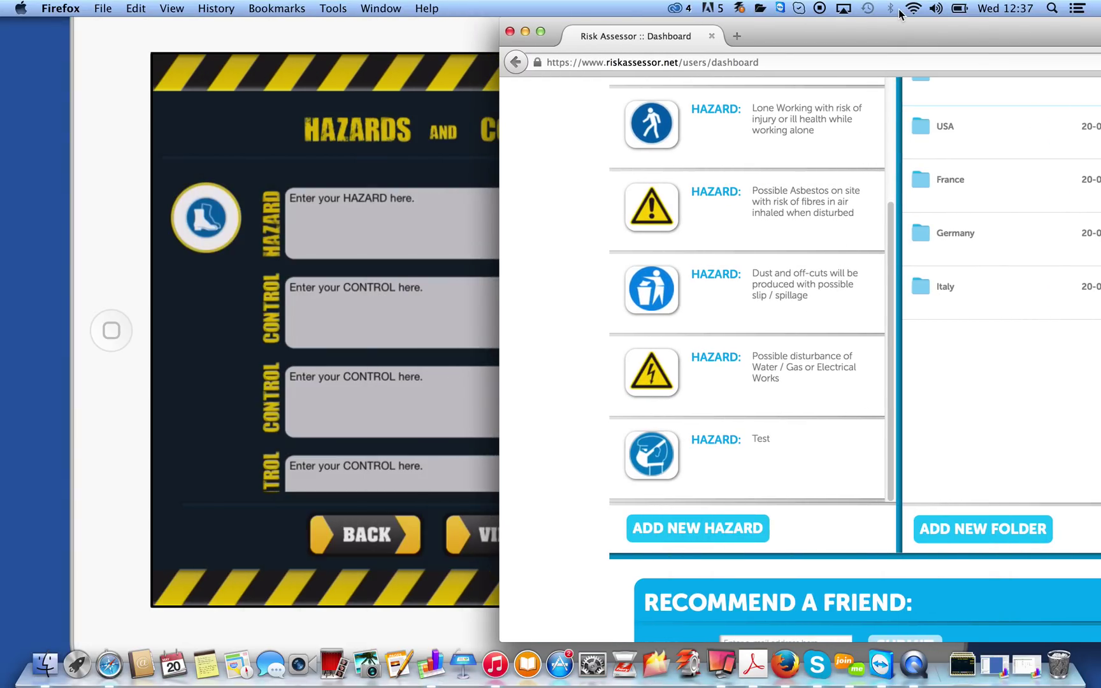
left_click(330, 33)
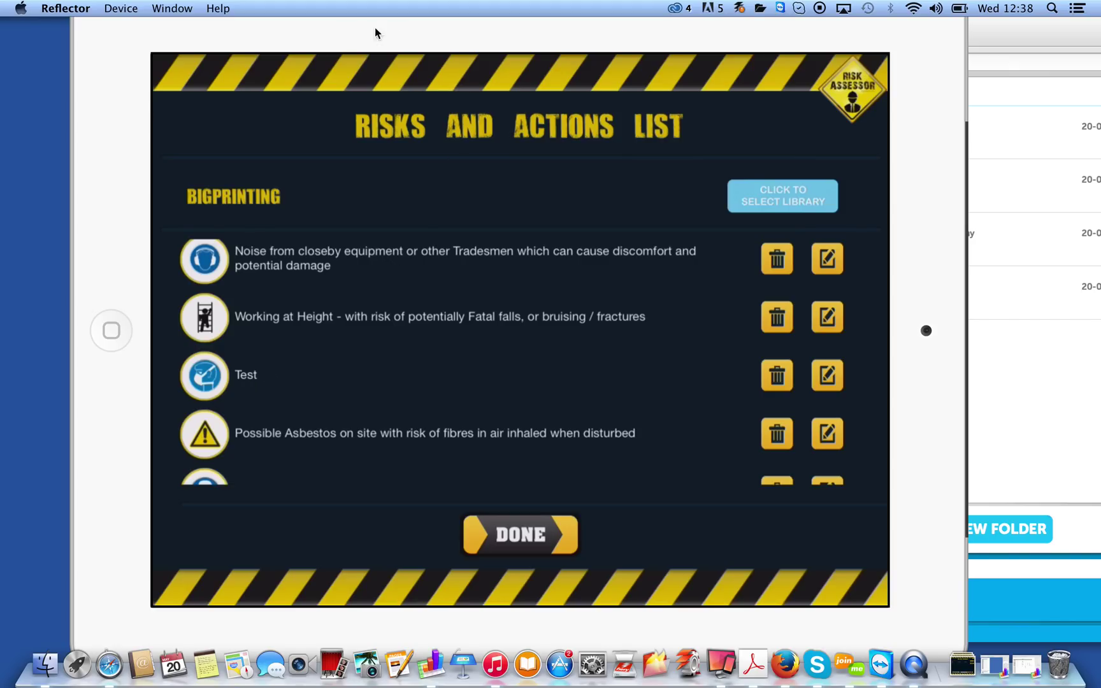
left_click(82, 27)
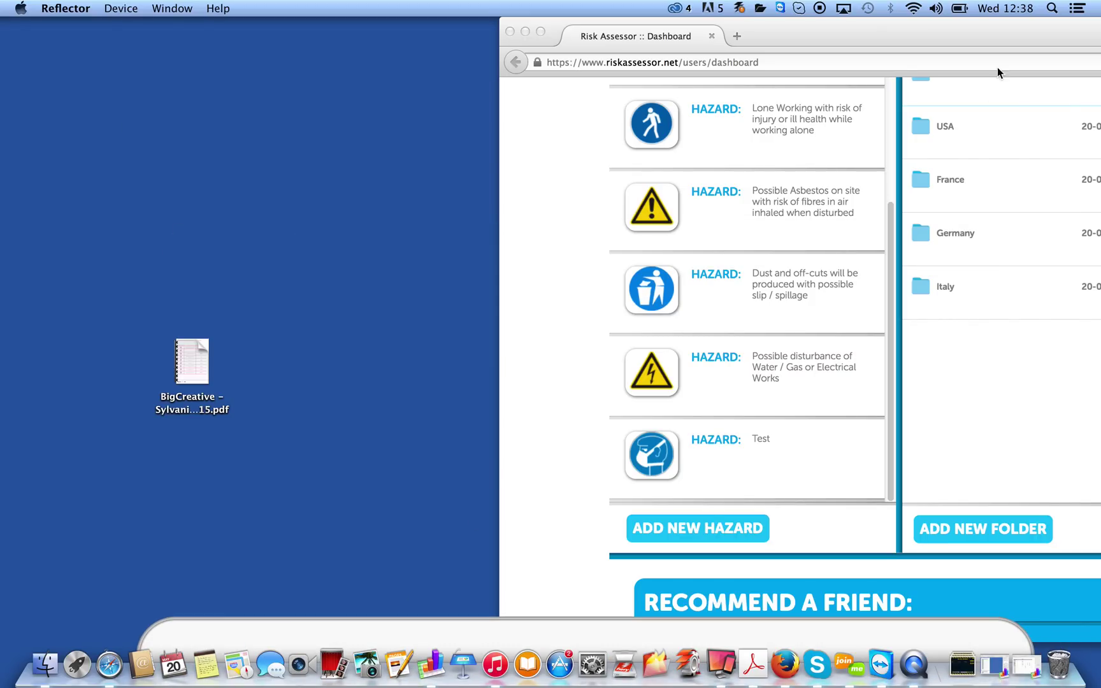
Maximise Firefox and open the My Account page from the dashboard
left_click_drag(998, 35, 507, 3)
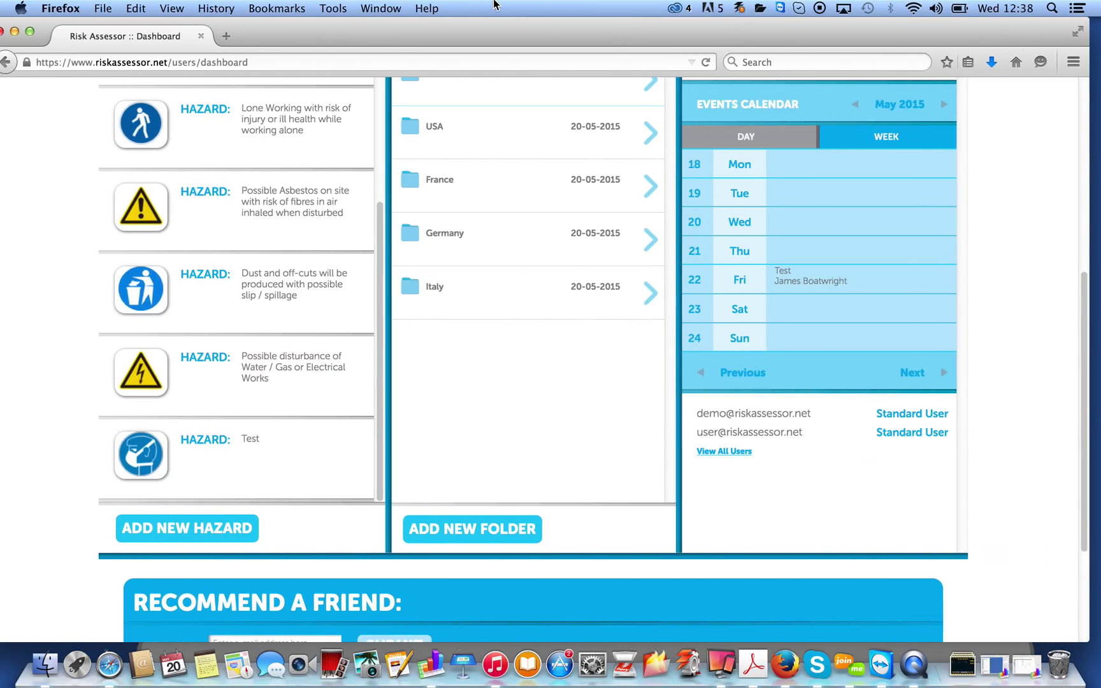
left_click_drag(1087, 353, 1097, 143)
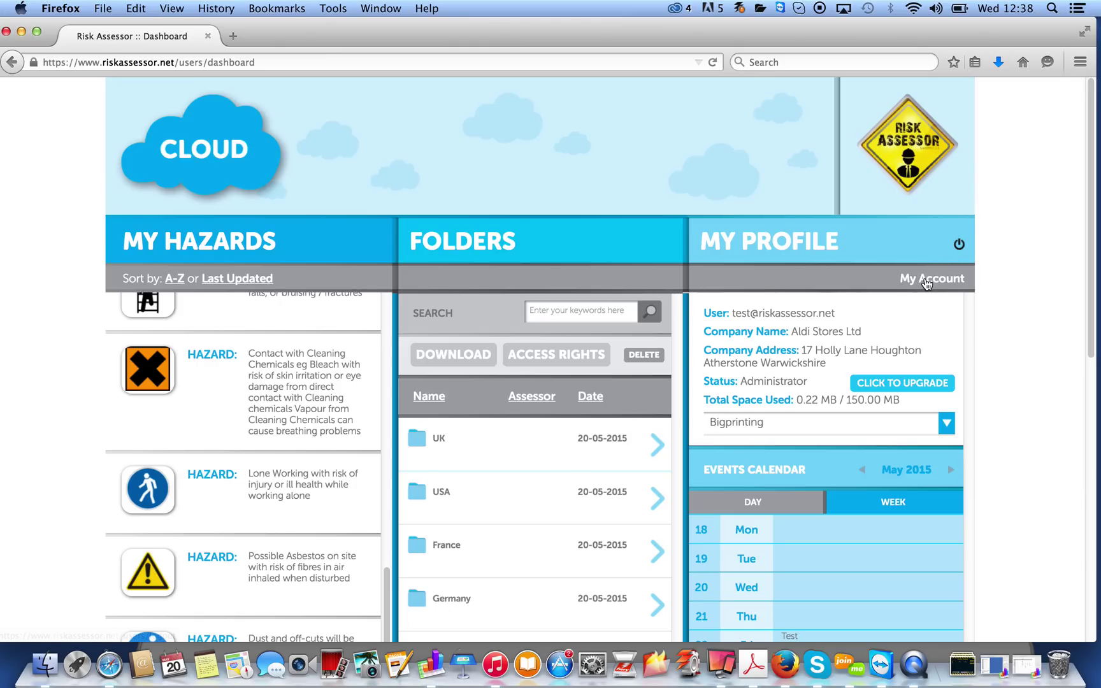
left_click(927, 281)
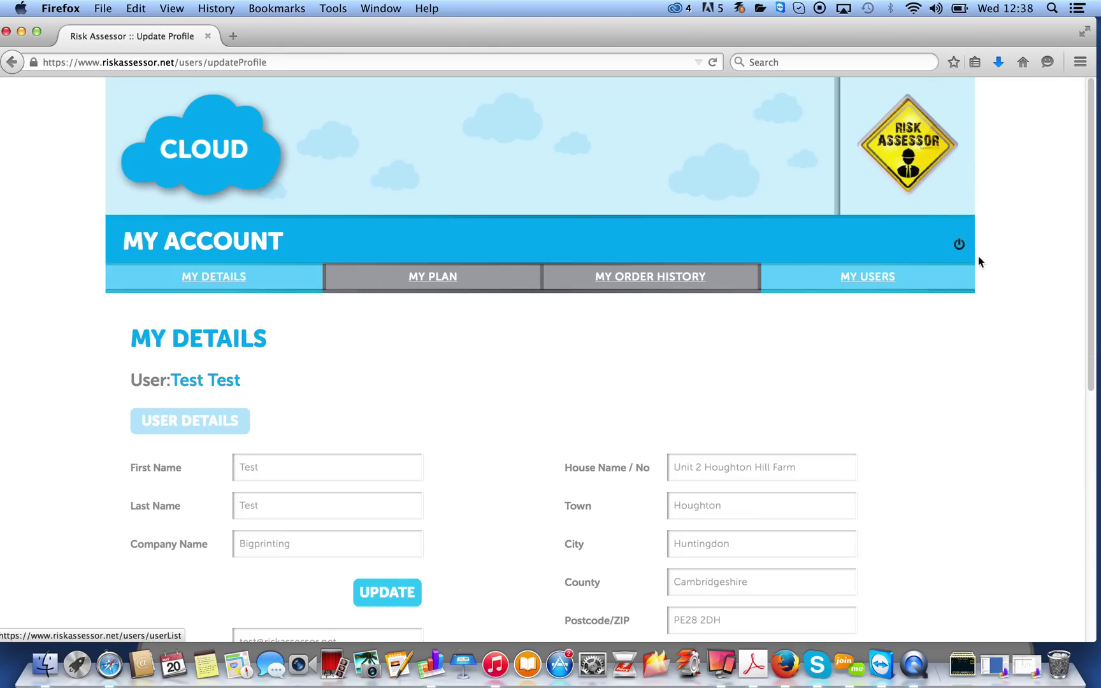
Scroll through the My Details profile with its address and company logo
left_click_drag(1093, 149, 1093, 241)
scroll(682, 221, "down", 5)
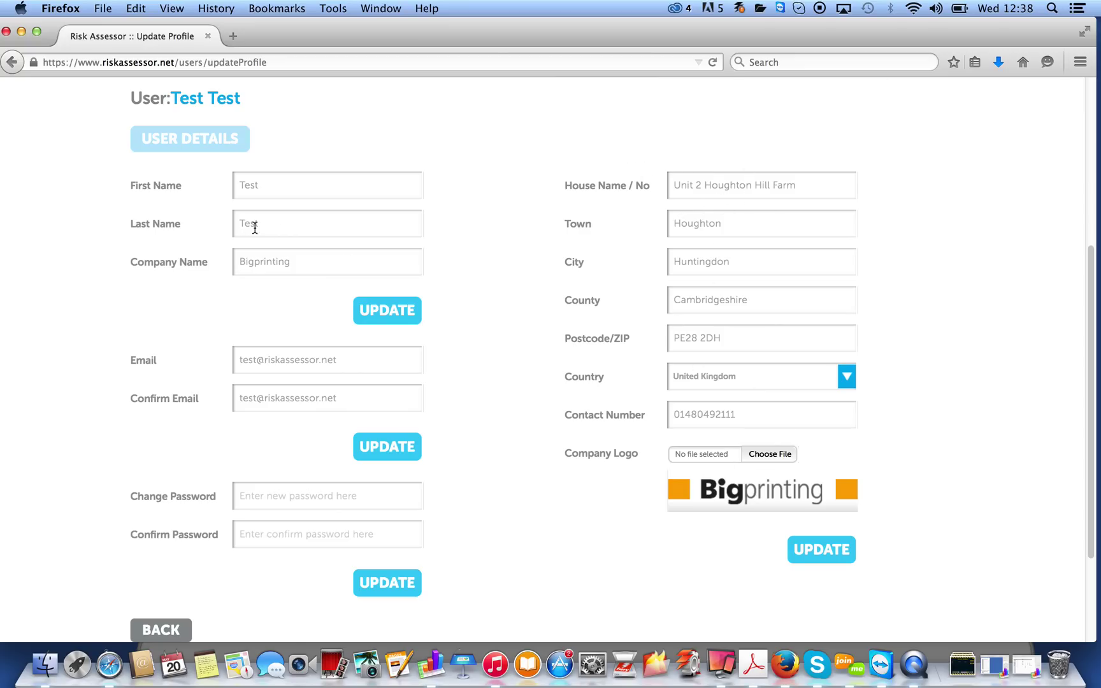
left_click_drag(1090, 426, 1090, 405)
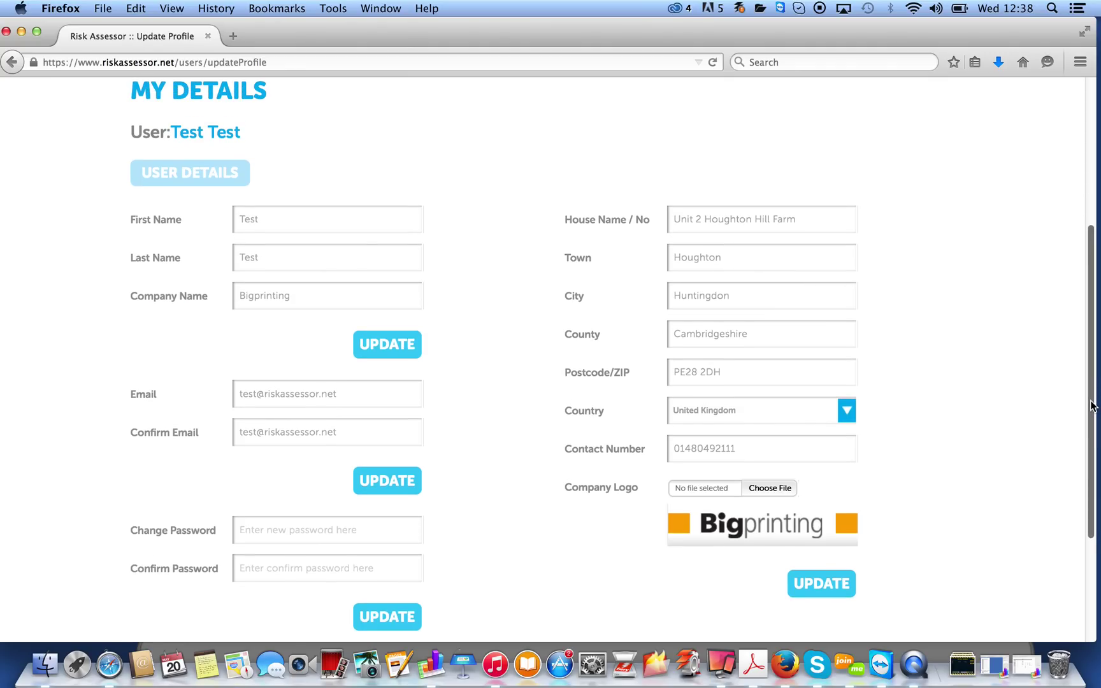
scroll(1090, 405, "up", 5)
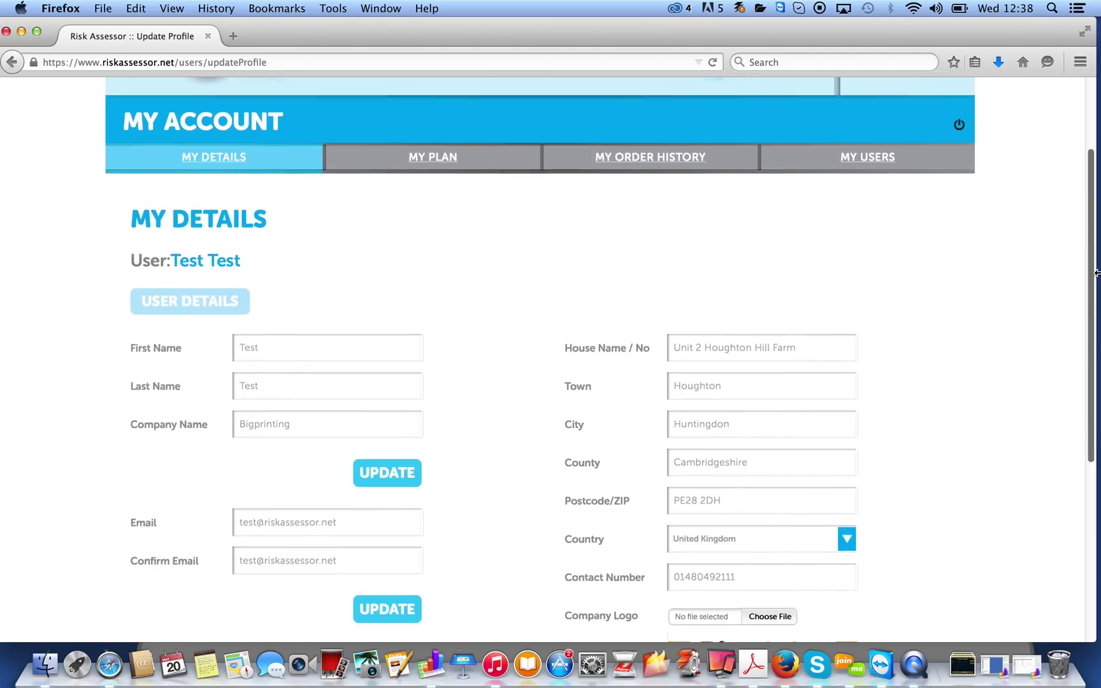
left_click(431, 270)
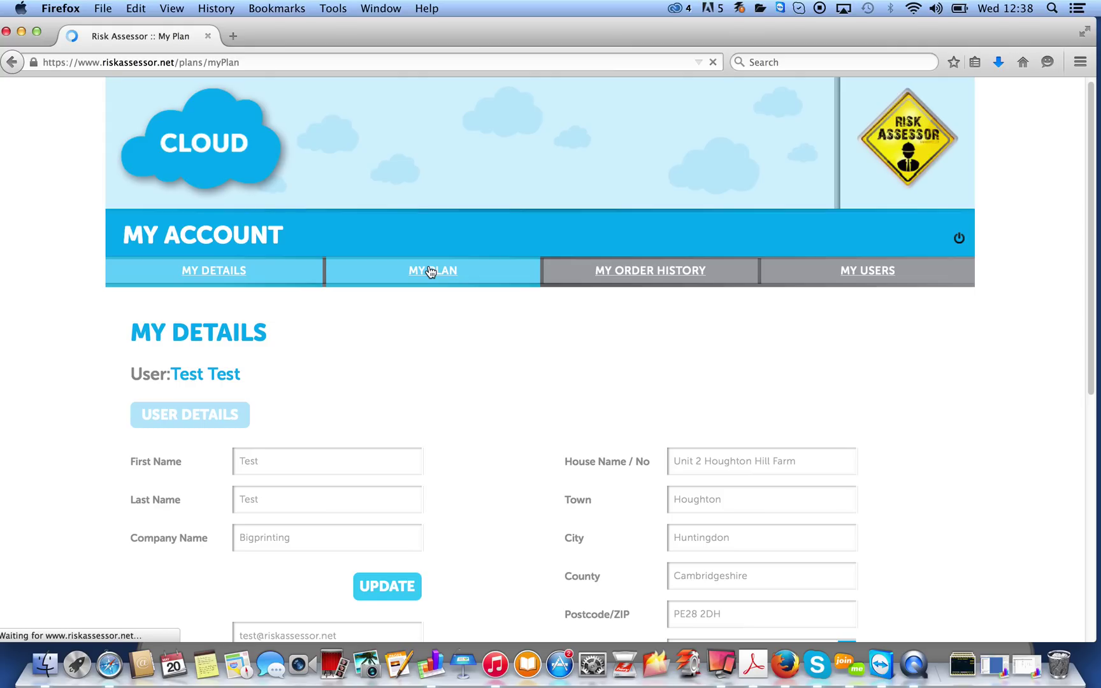
Review the 1 month plan: 2 users, 150 MB, next payment 16.76 on 04-06-2015
left_click_drag(1087, 201, 1084, 320)
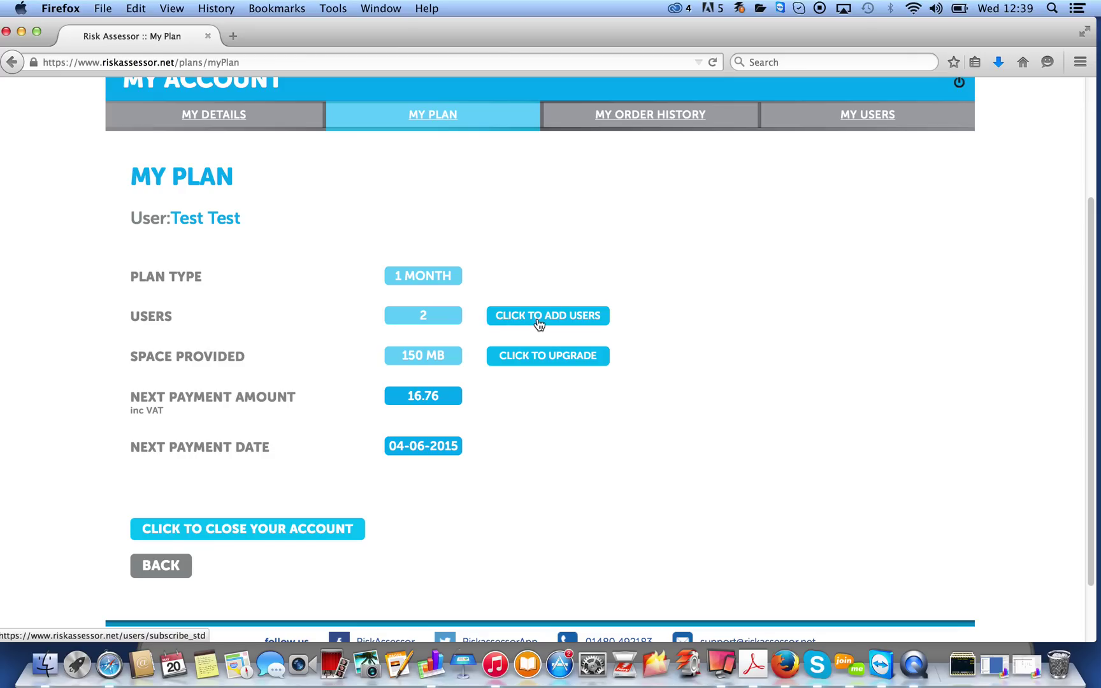
left_click(870, 119)
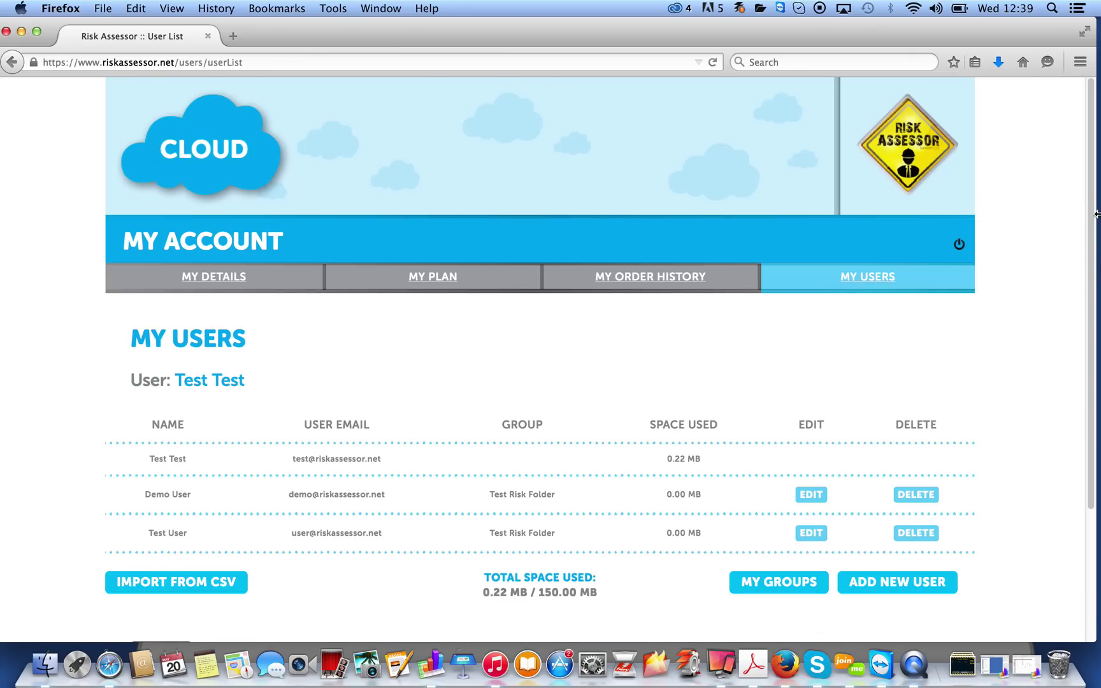
Review the three users' space usage (0.22 MB of 150.00 MB) and return to the dashboard
scroll(1091, 357, "down", 5)
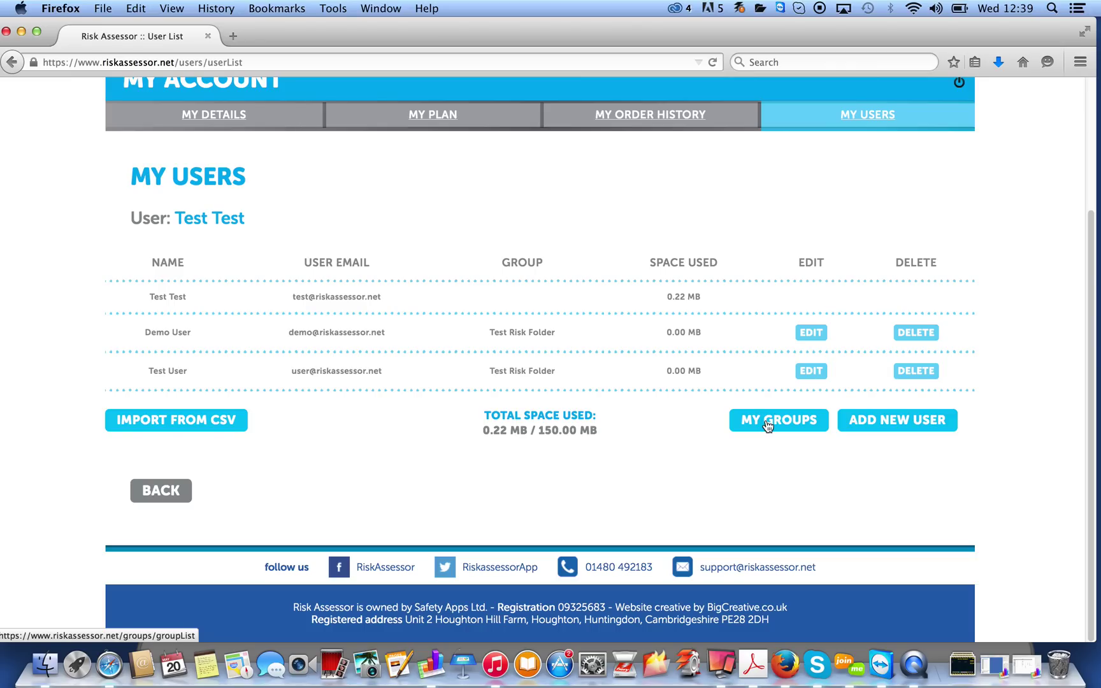
left_click(163, 494)
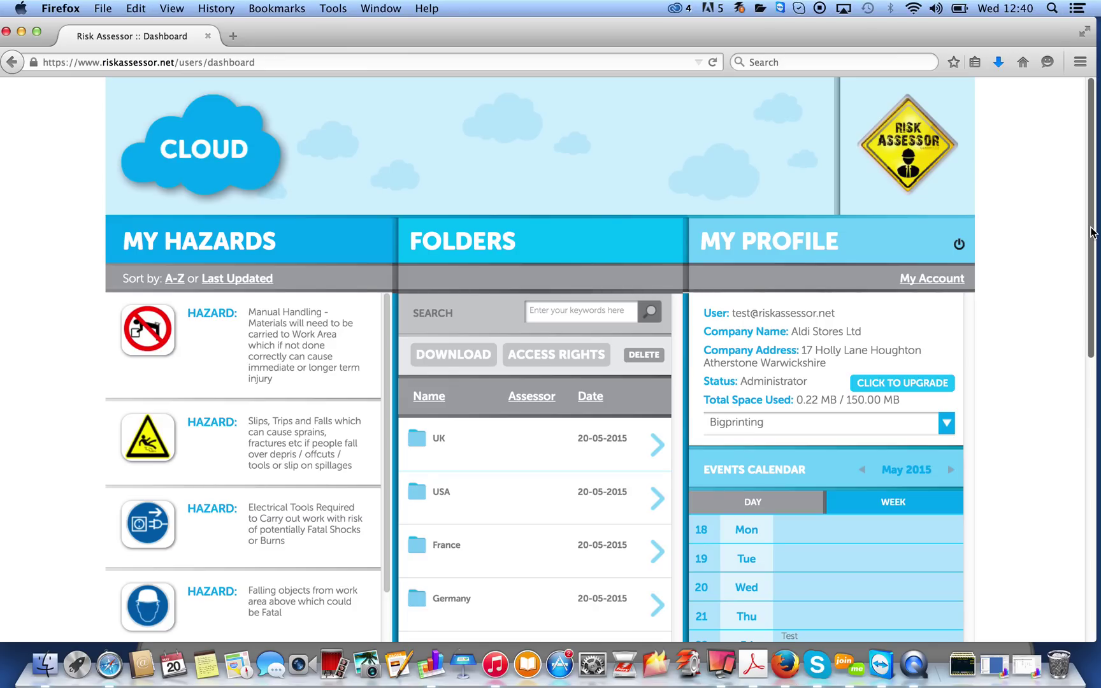
Log out and scroll the public home page showing the login box and 30-day free trial
left_click(959, 246)
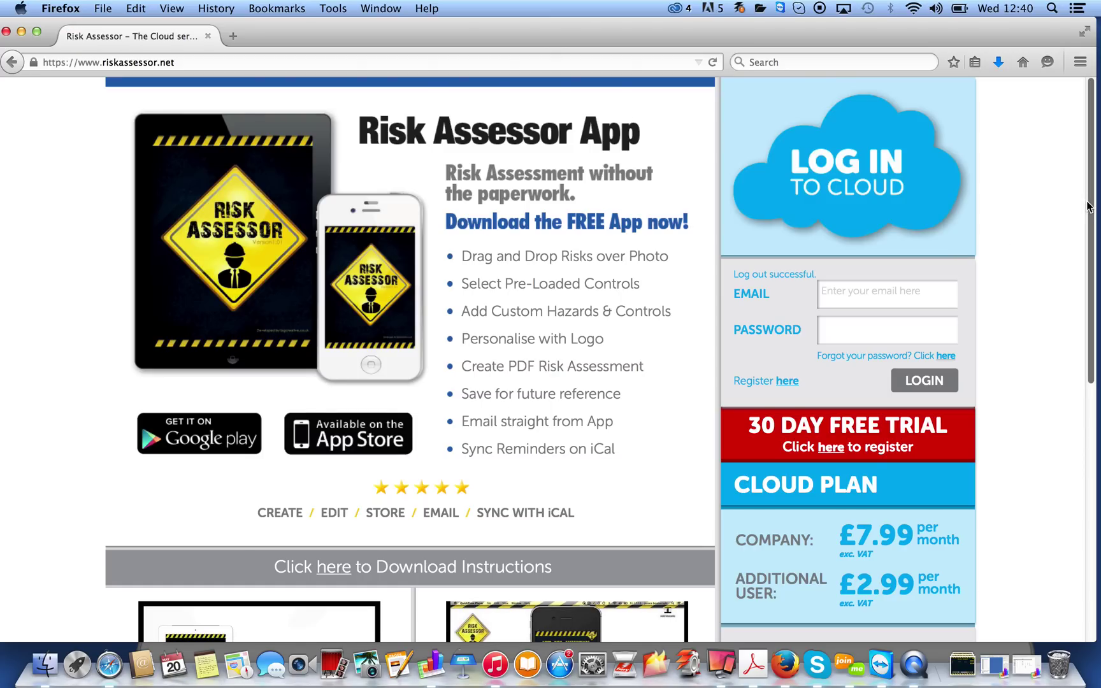
scroll(1087, 206, "down", 5)
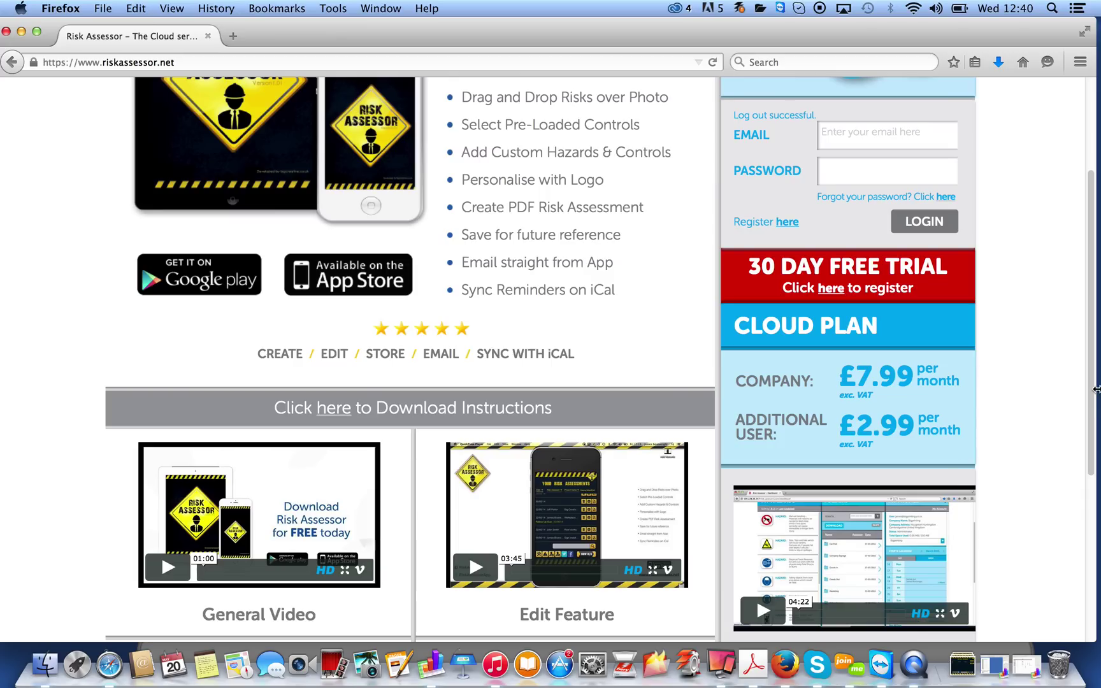
left_click_drag(1091, 392, 1091, 271)
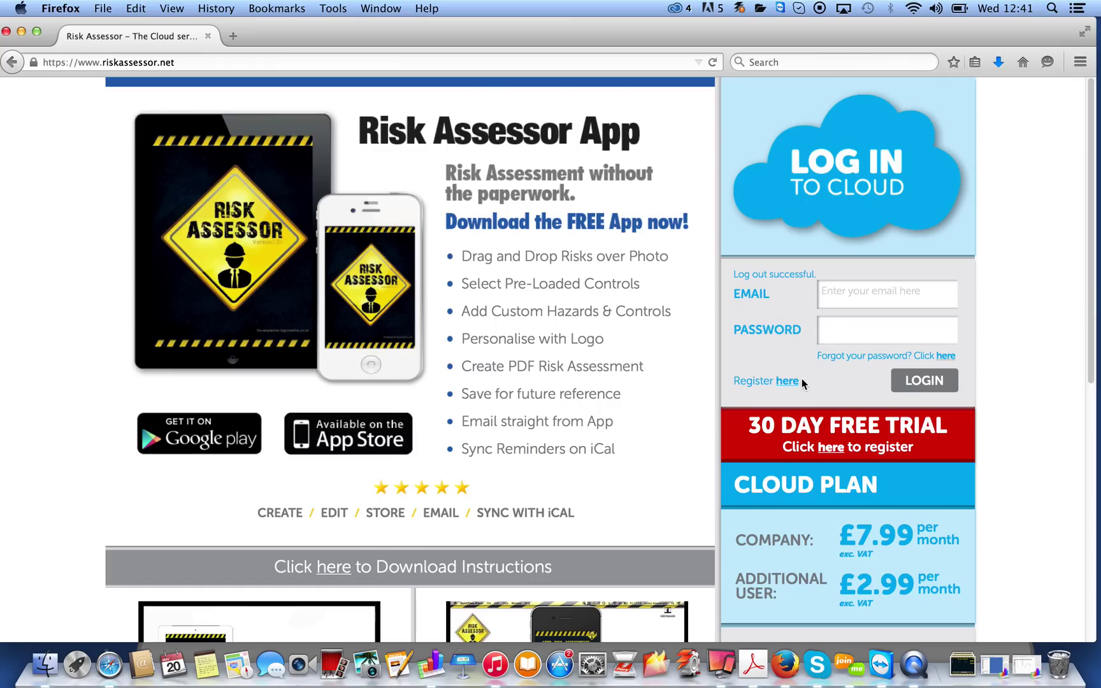
Open the 30-day free trial Registration page and look over its empty sign-up form
left_click(829, 450)
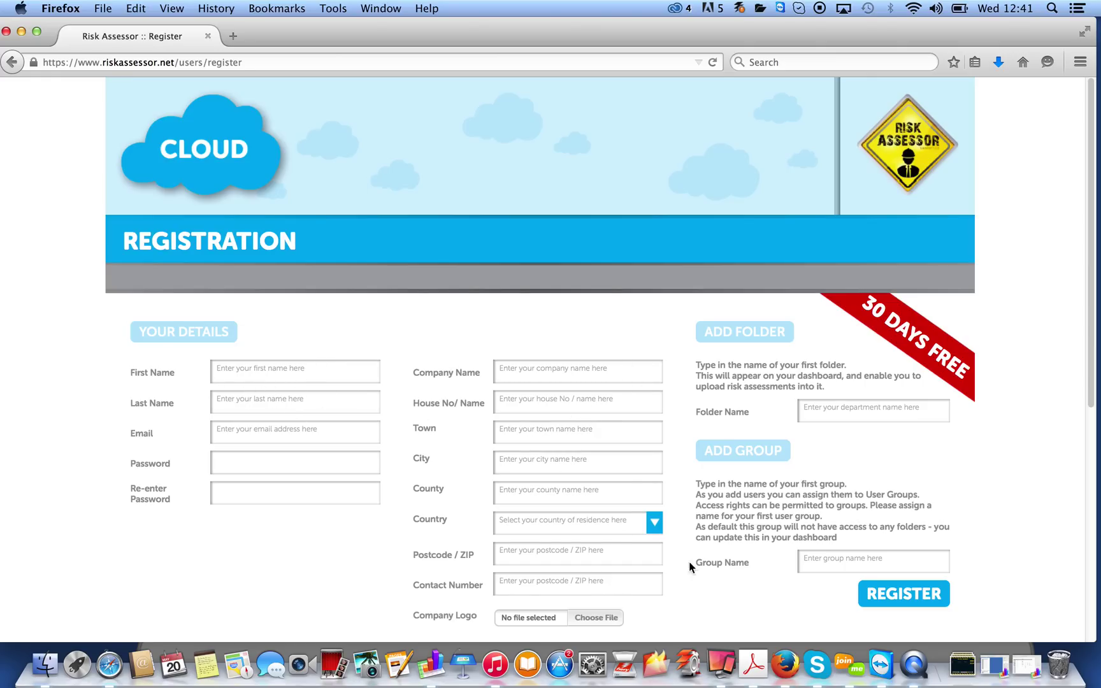
left_click_drag(1090, 332, 1089, 382)
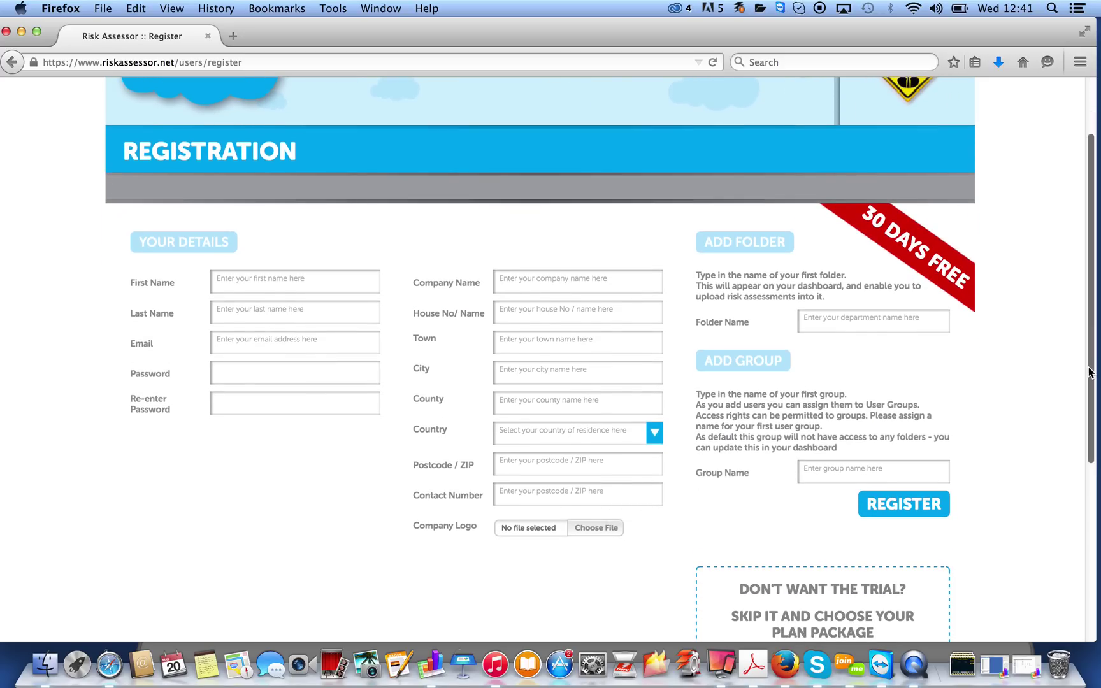
scroll(1093, 285, "up", 3)
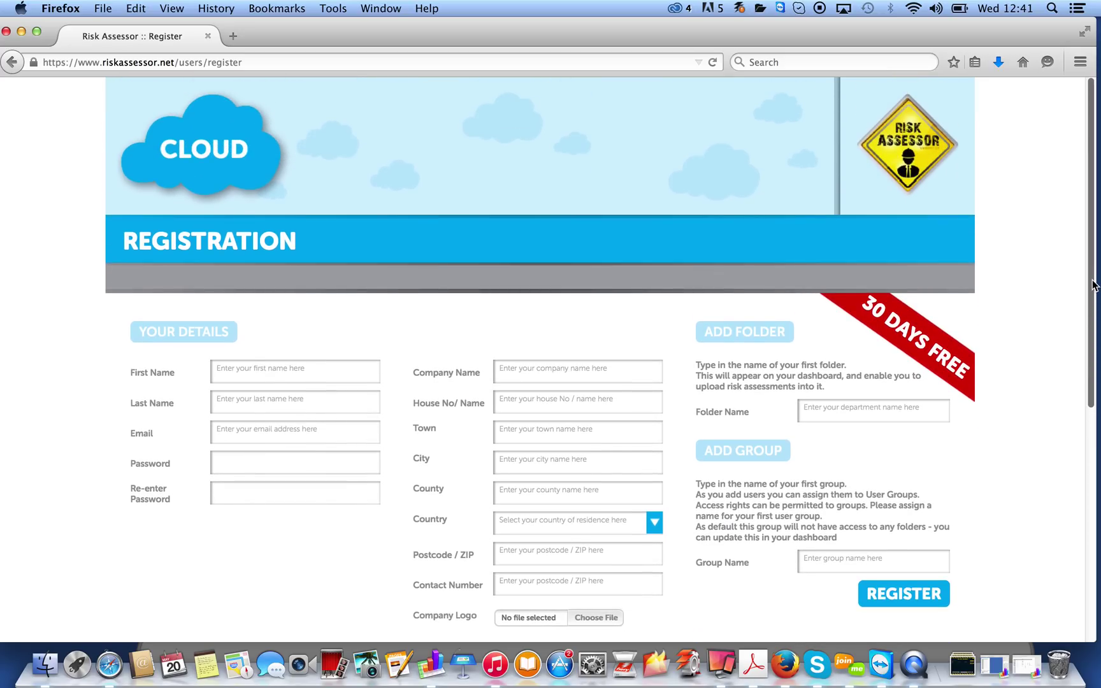